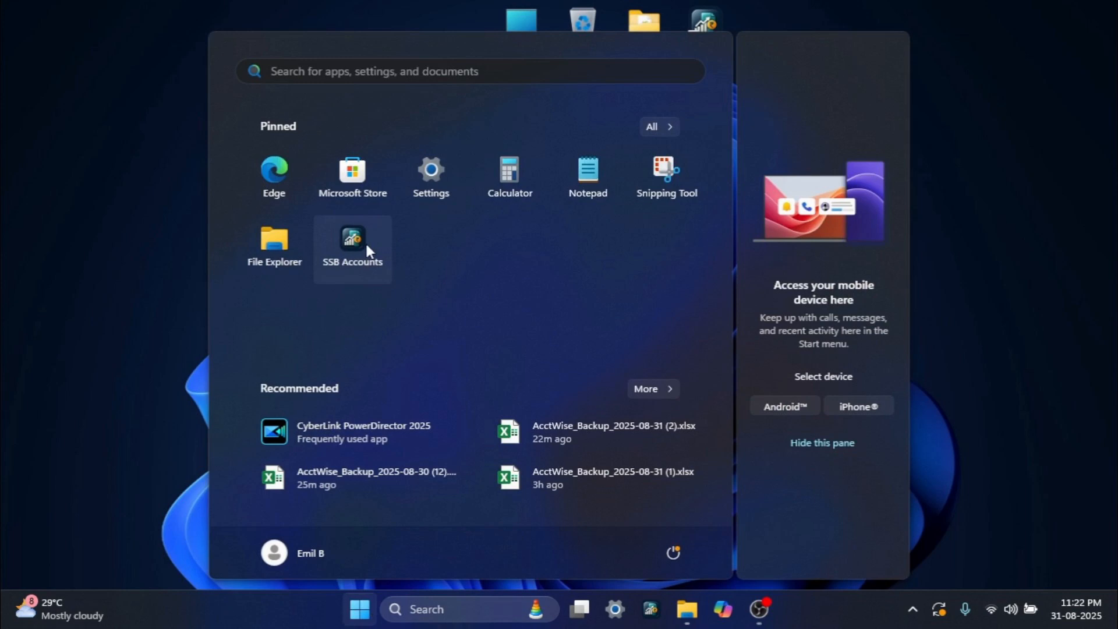
- Launch SSB Accounts and open the new supplier form from its Purchases page
left_click(367, 249)
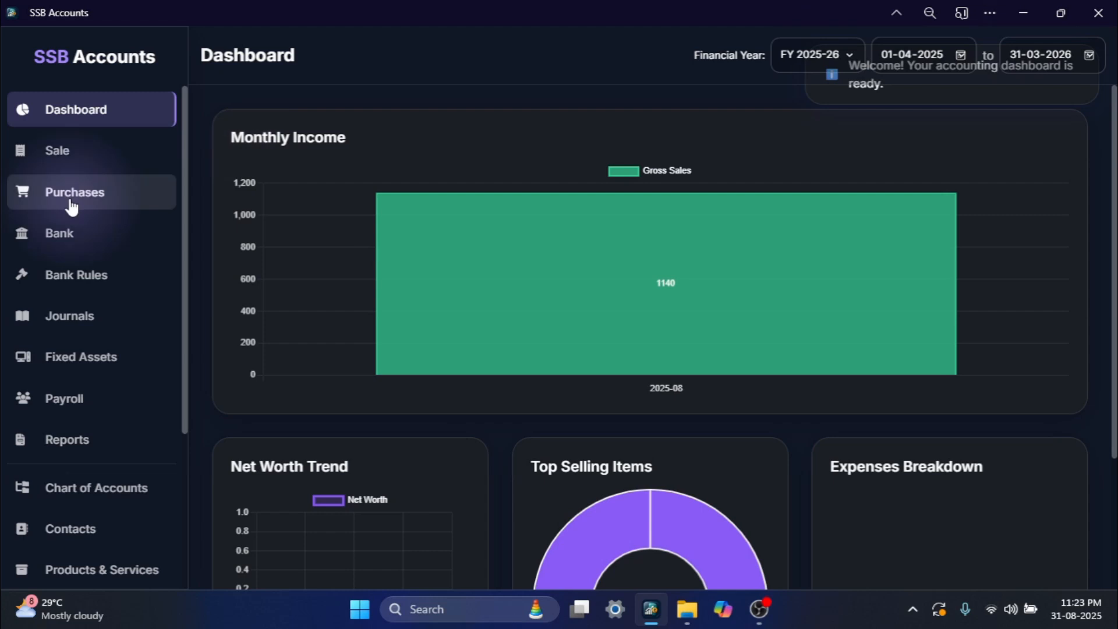
left_click(72, 207)
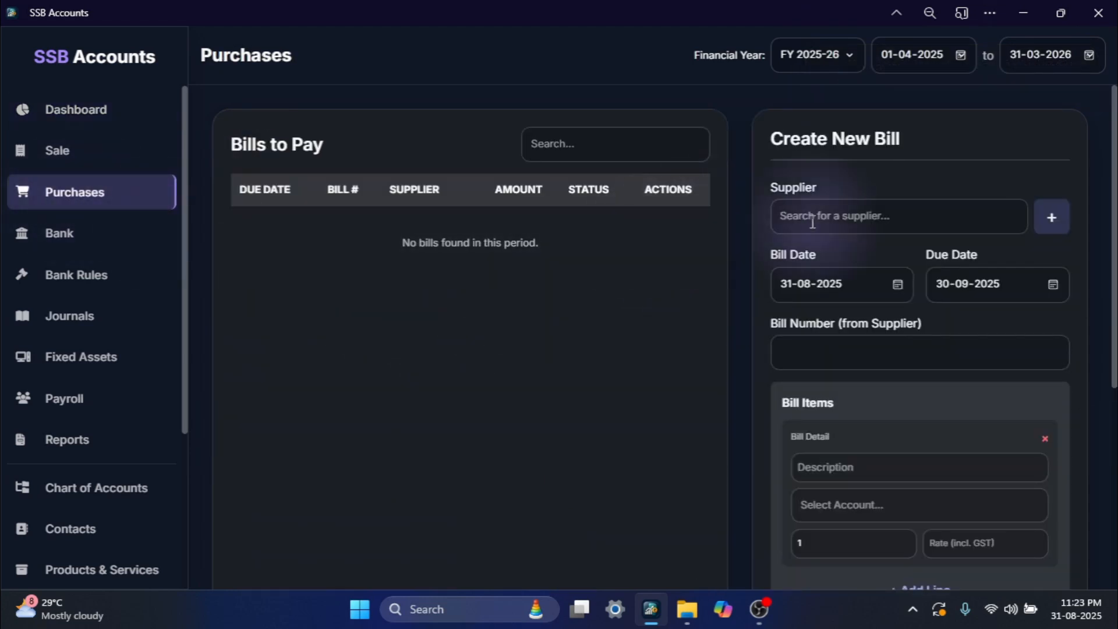
left_click(1055, 220)
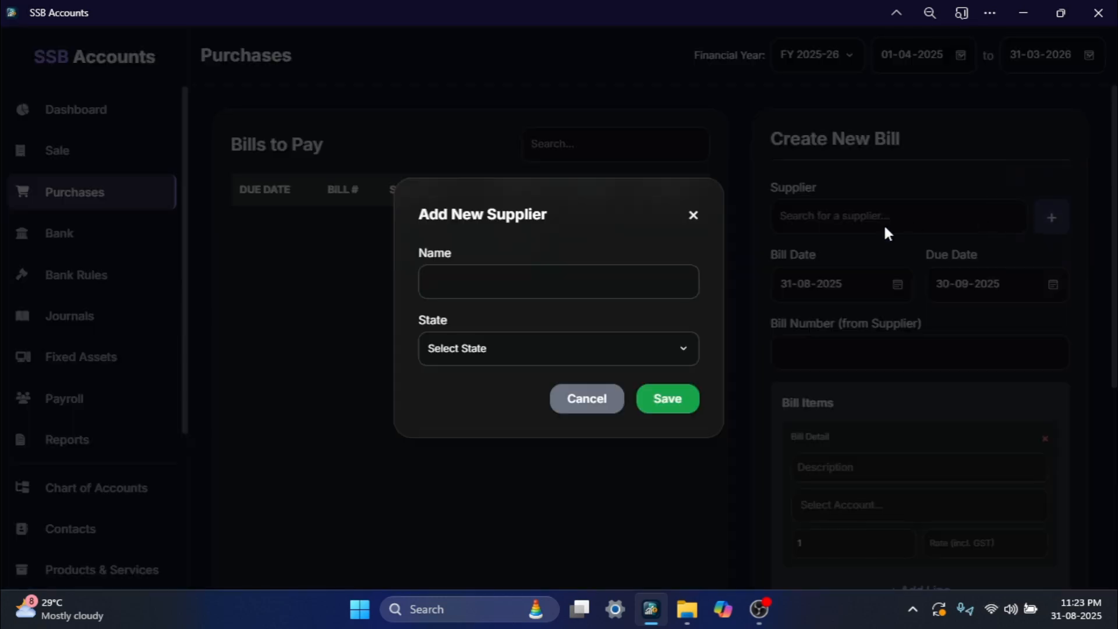
- Add Lakshmi Store as a new supplier in the state of Tamil Nadu and save it
left_click(549, 280)
type("Lakshmi Stores")
left_click(502, 359)
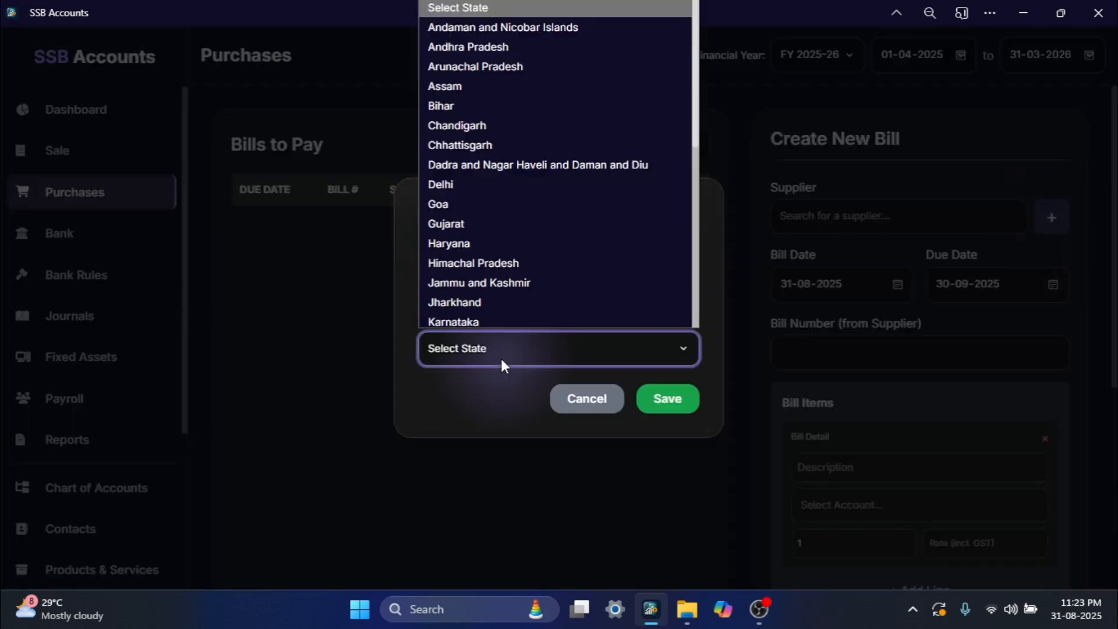
key("t")
key("Return")
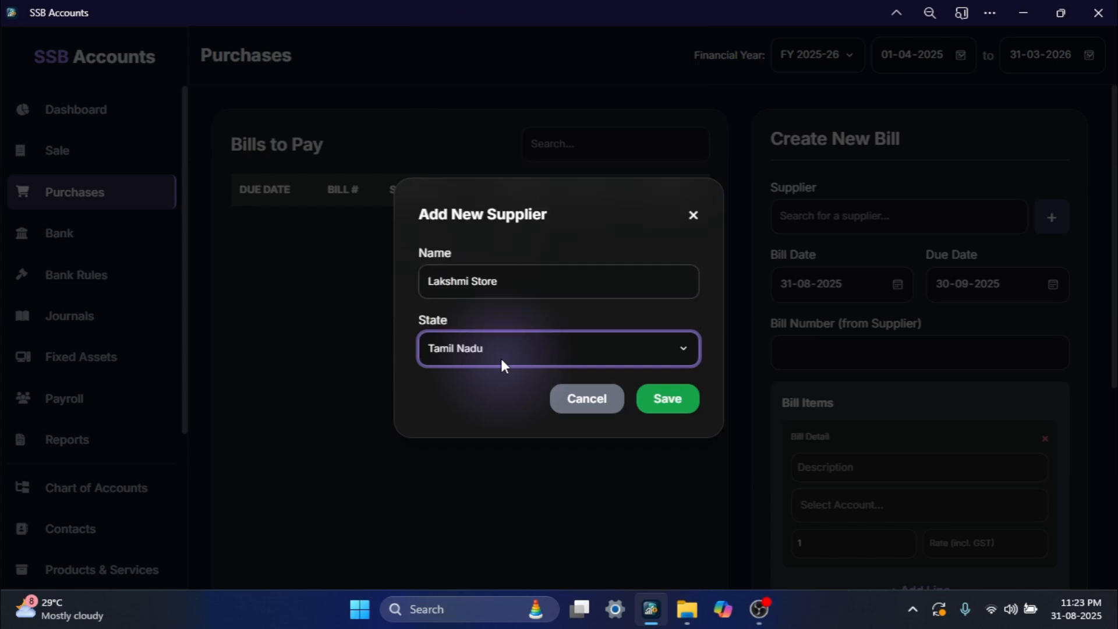
left_click(667, 402)
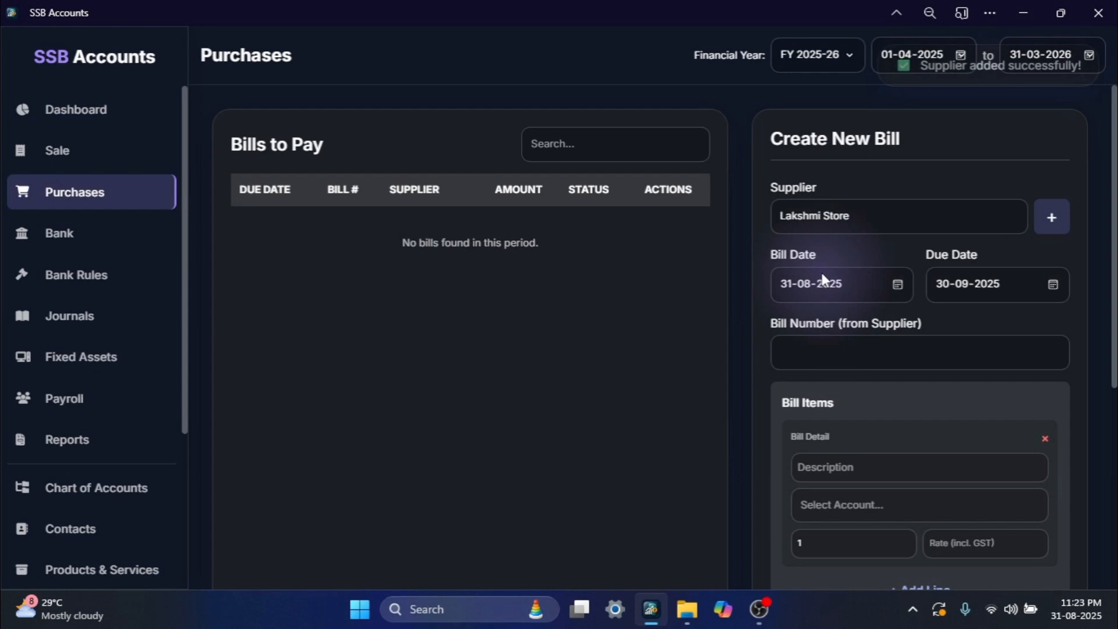
- Enter 2437 as the supplier's bill number on the new Lakshmi Store bill
left_click(949, 283)
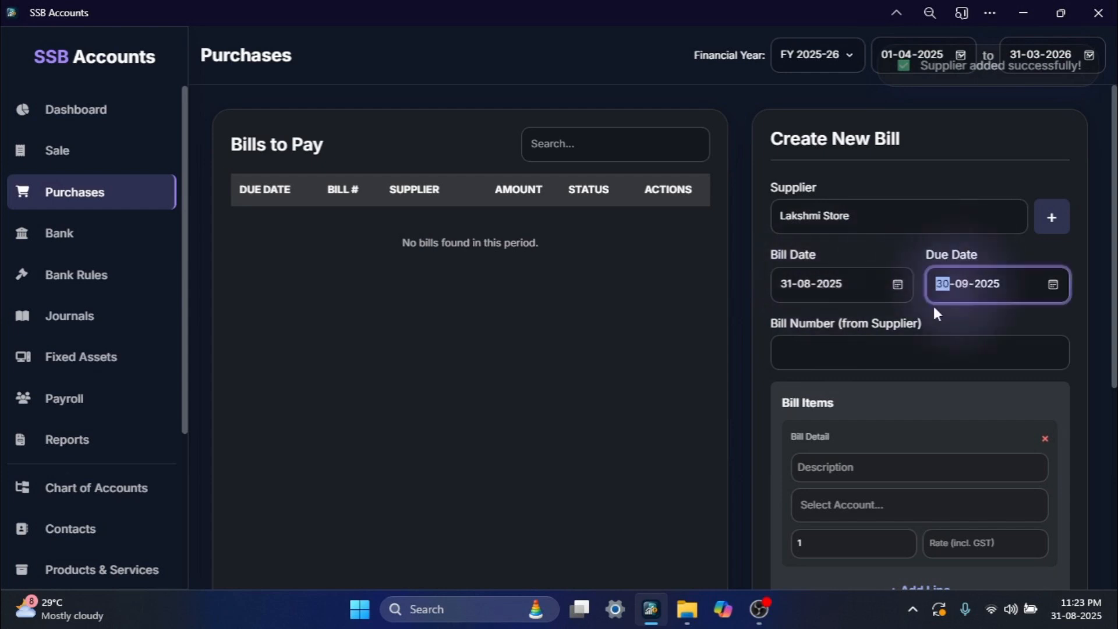
left_click(814, 355)
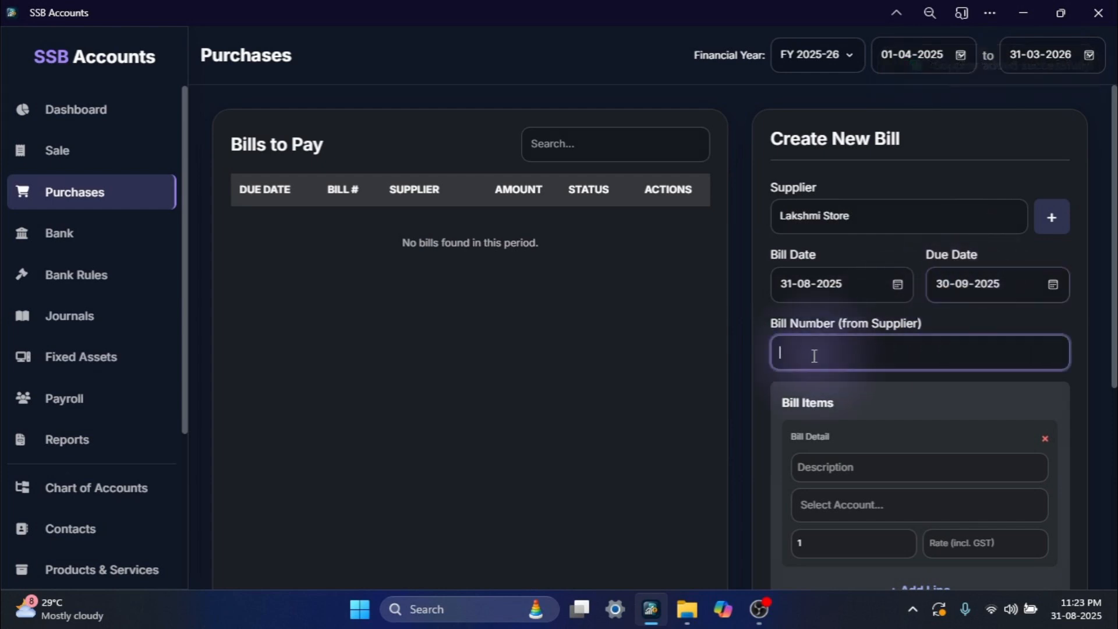
type("2437")
- Describe the bill item as "30Pcs x 2 Eggs" and assign it to the Cost of Goods Sold account
left_click(817, 463)
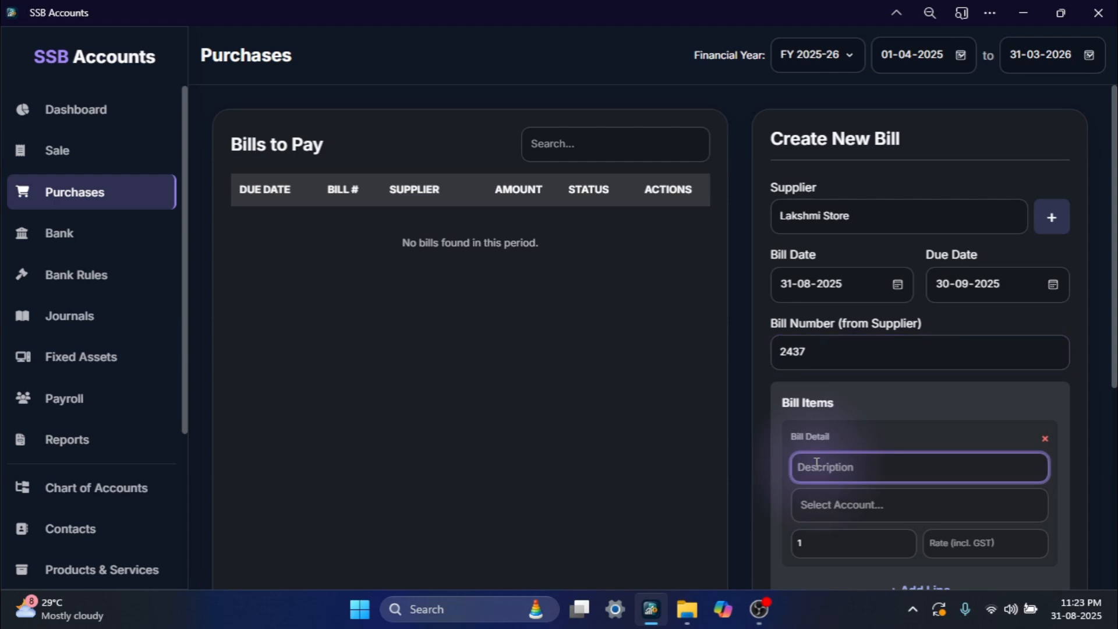
type("30Pcs x 2 Eggs")
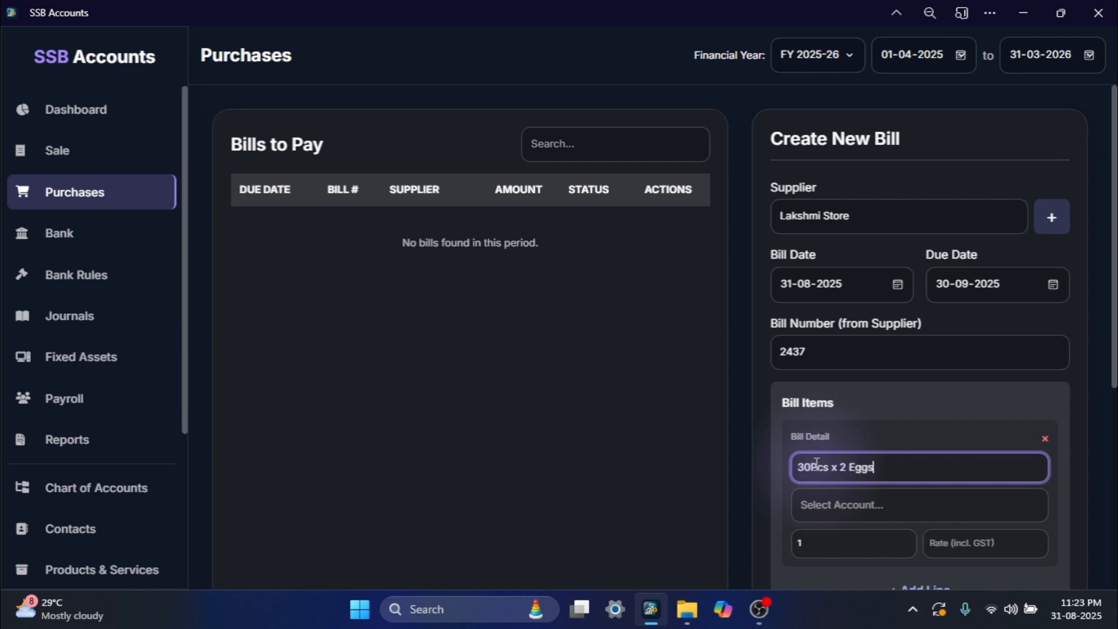
left_click(885, 504)
type("cost")
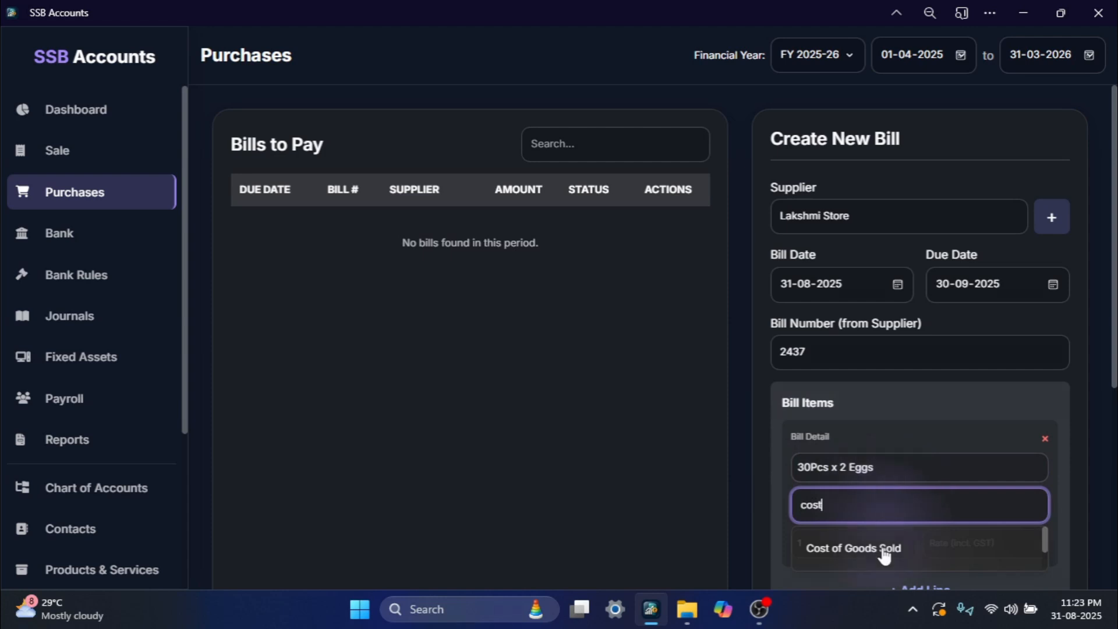
left_click(877, 550)
- Set the egg item's quantity to 2 and its GST-inclusive rate to 209
scroll(870, 466, "down", 1)
scroll(870, 466, "down", 2)
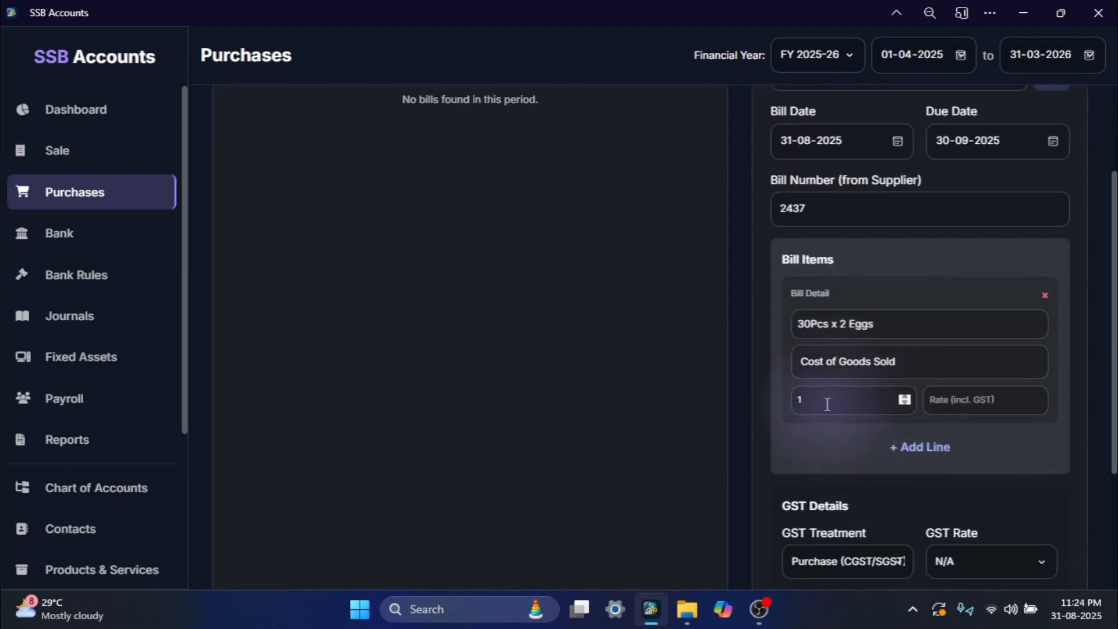
left_click_drag(827, 404, 794, 403)
type("2")
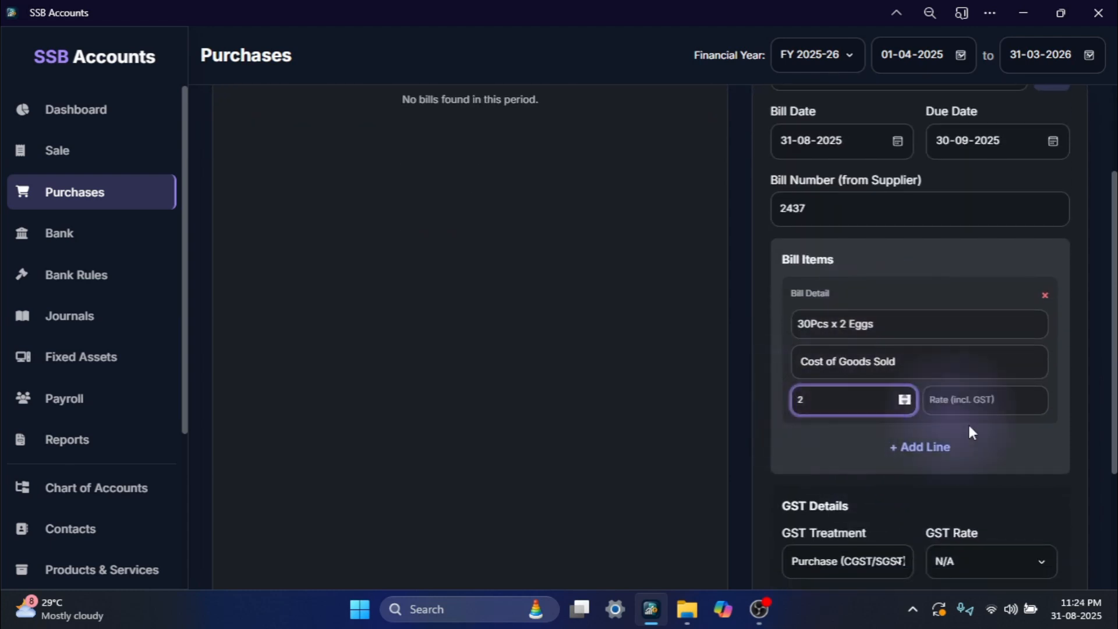
left_click(981, 404)
type("2")
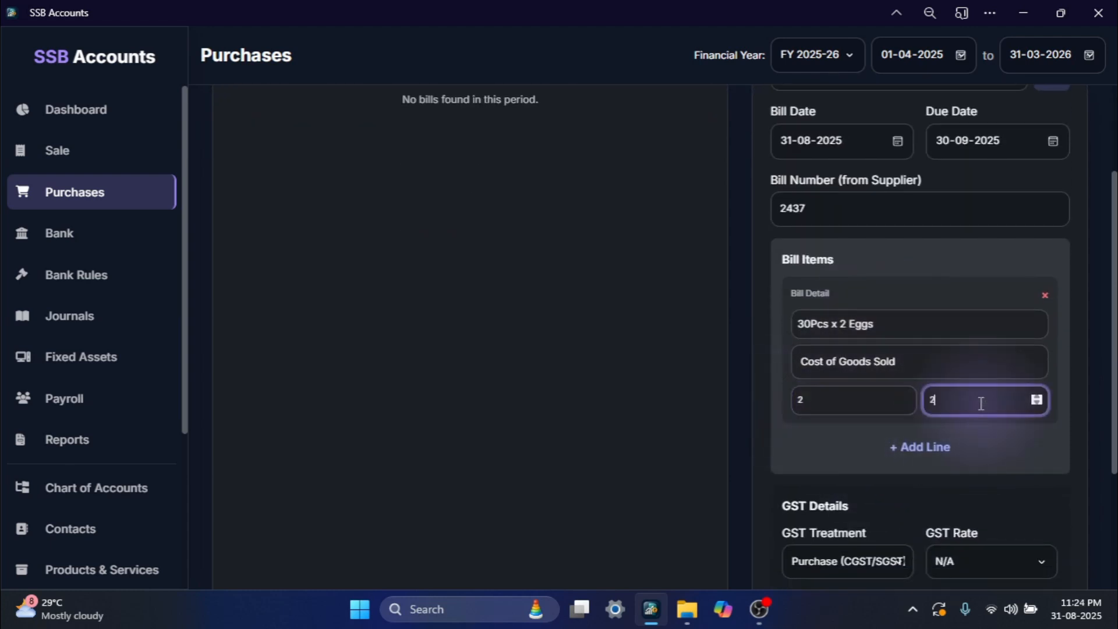
type("09")
left_click(1022, 496)
- Choose N/A as the GST rate and save the Lakshmi Store bill
scroll(1022, 496, "down", 3)
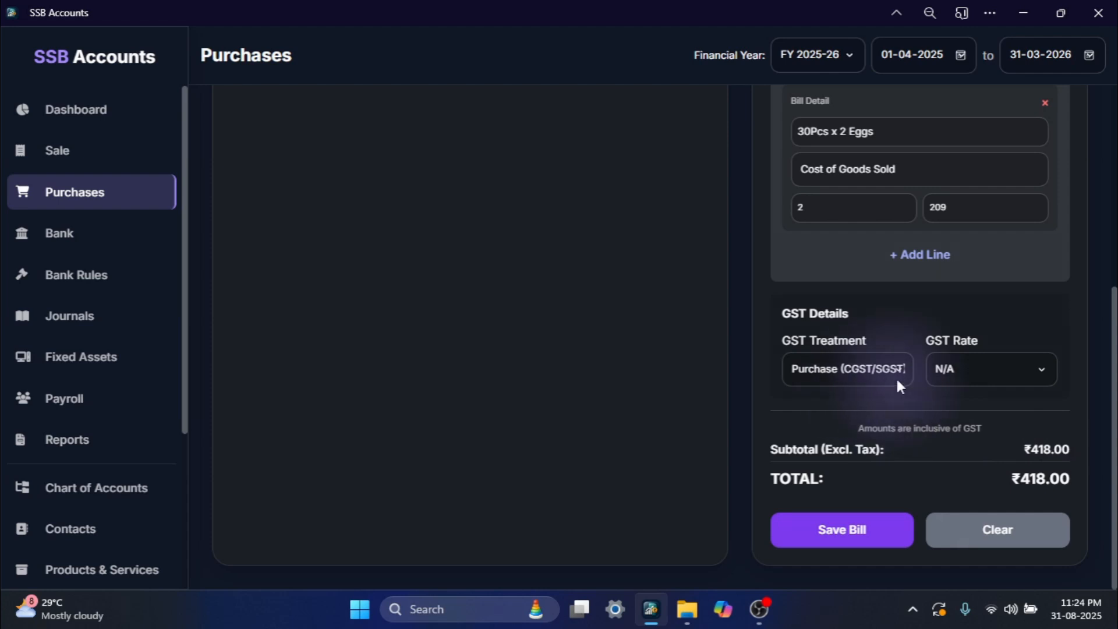
left_click(973, 376)
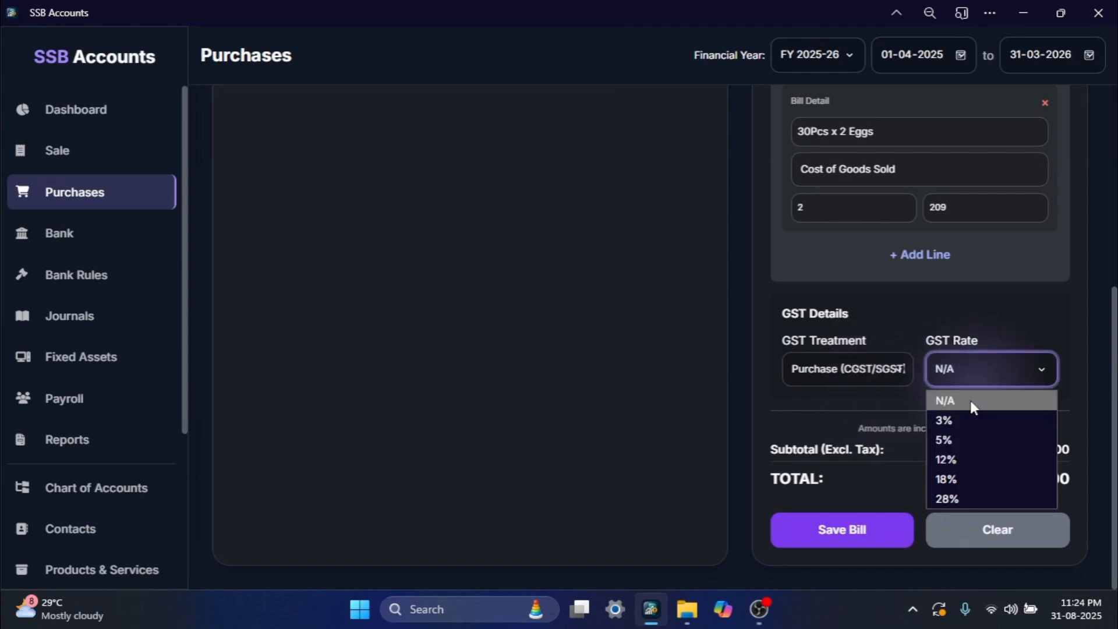
left_click(970, 402)
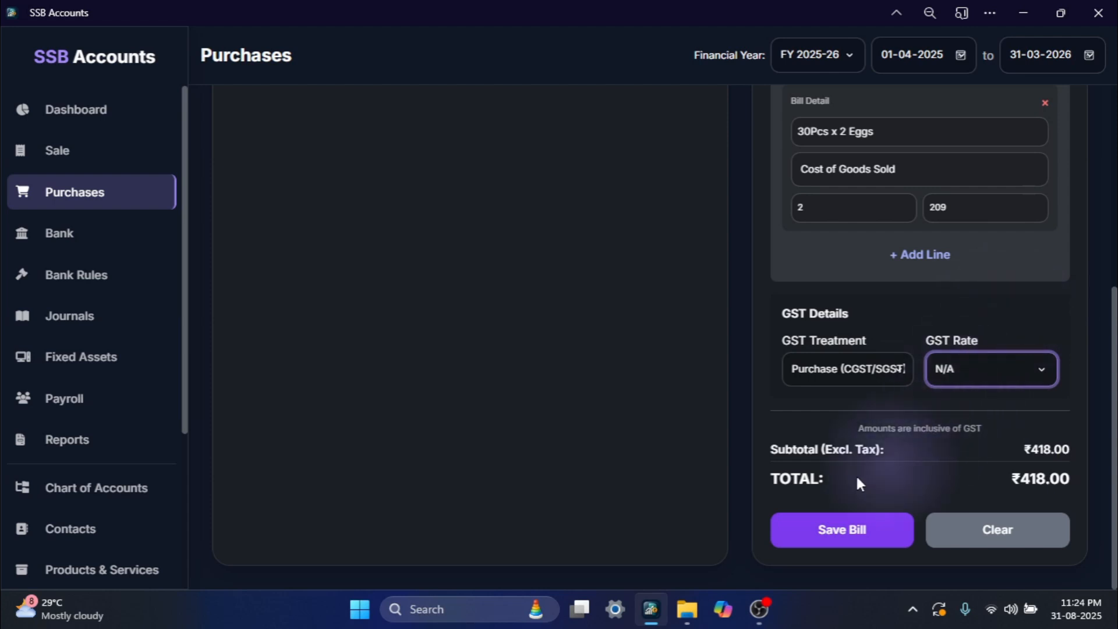
left_click(865, 535)
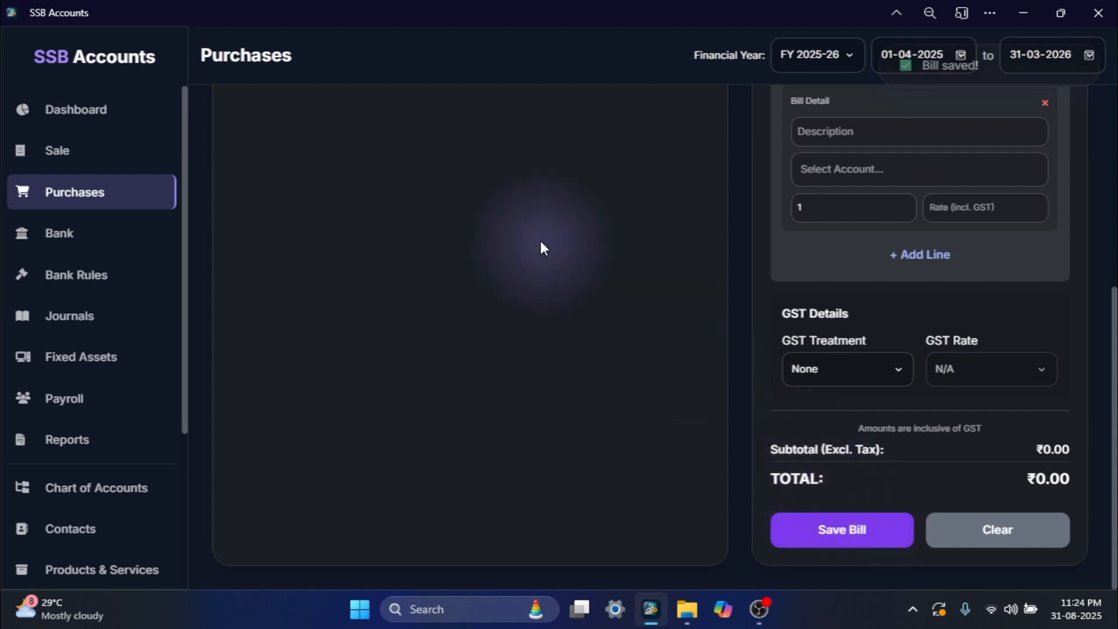
scroll(540, 240, "up", 2)
scroll(540, 247, "up", 4)
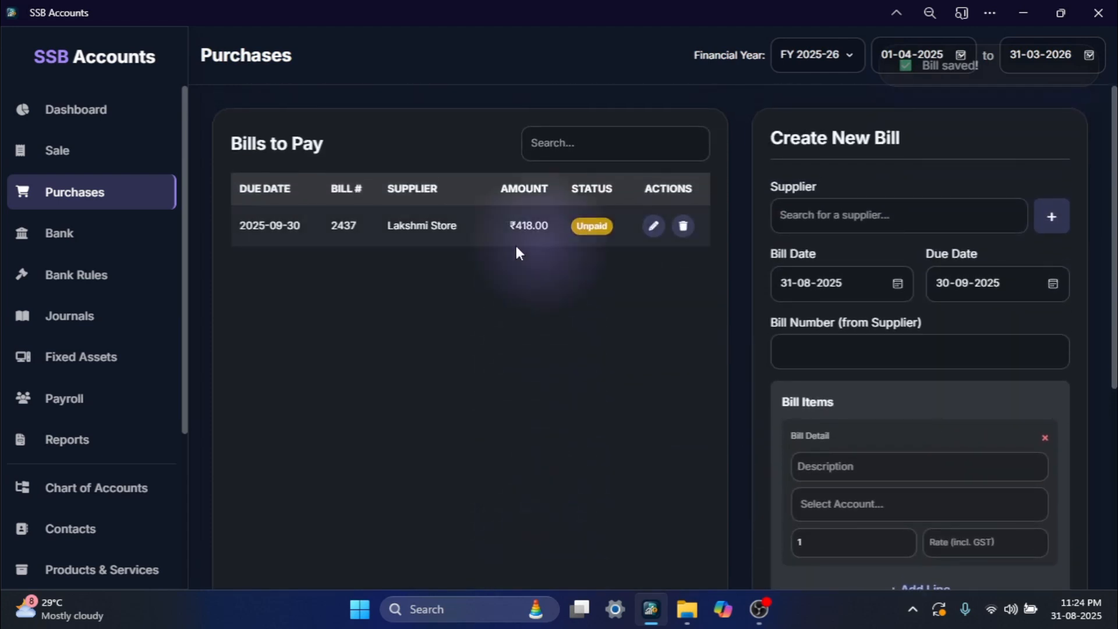
- Add More Super Market as a new supplier in Tamil Nadu and save it for the next bill
left_click(843, 225)
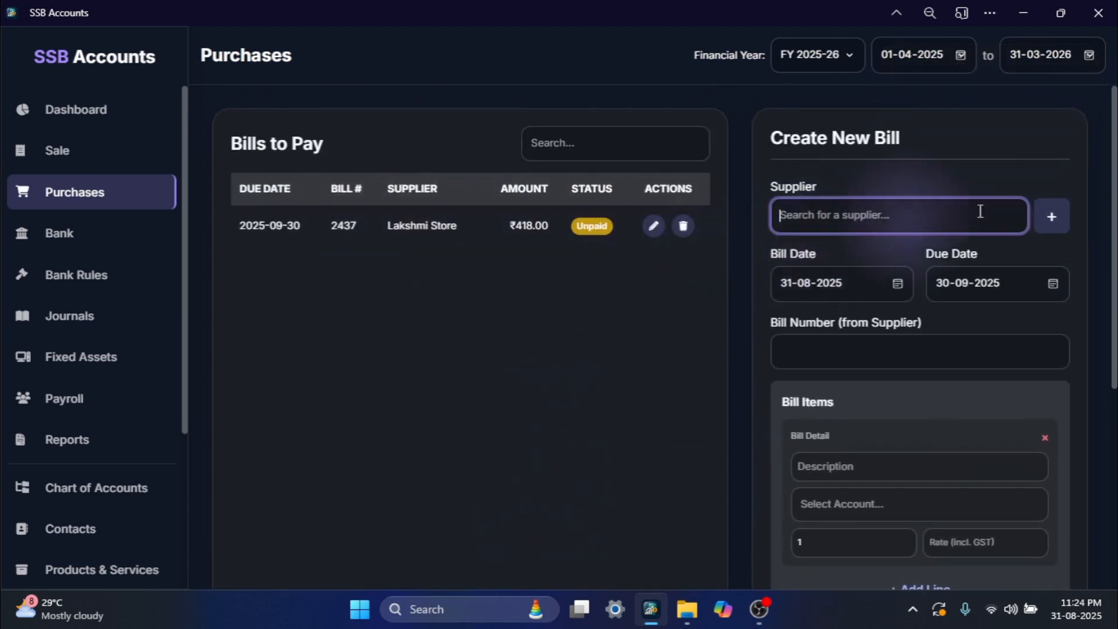
left_click(1046, 226)
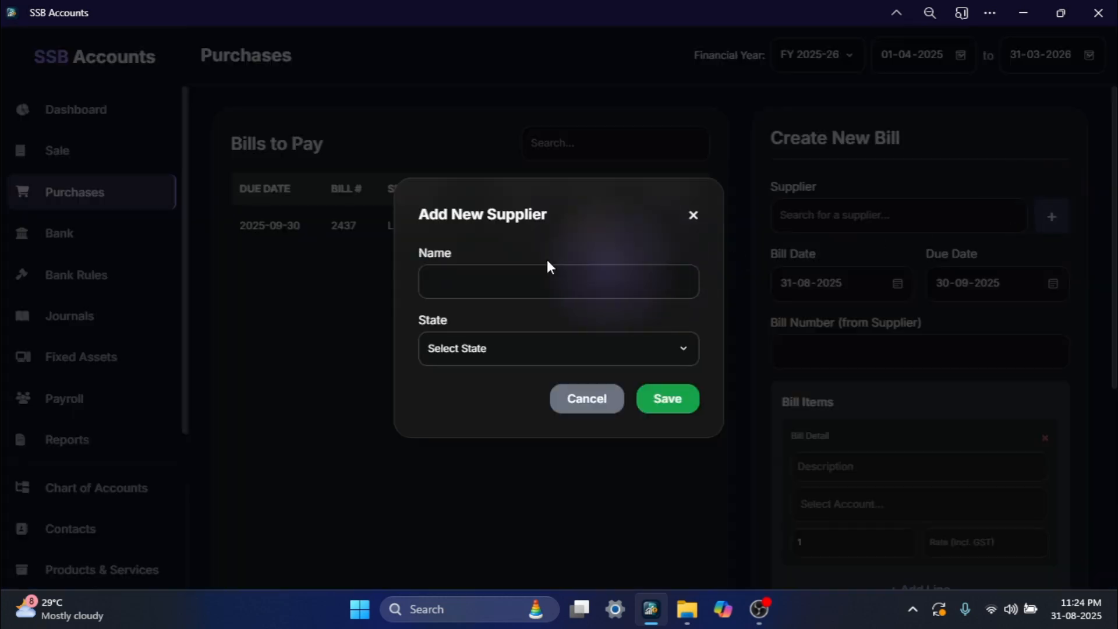
left_click(502, 280)
type("Mdre Super Market")
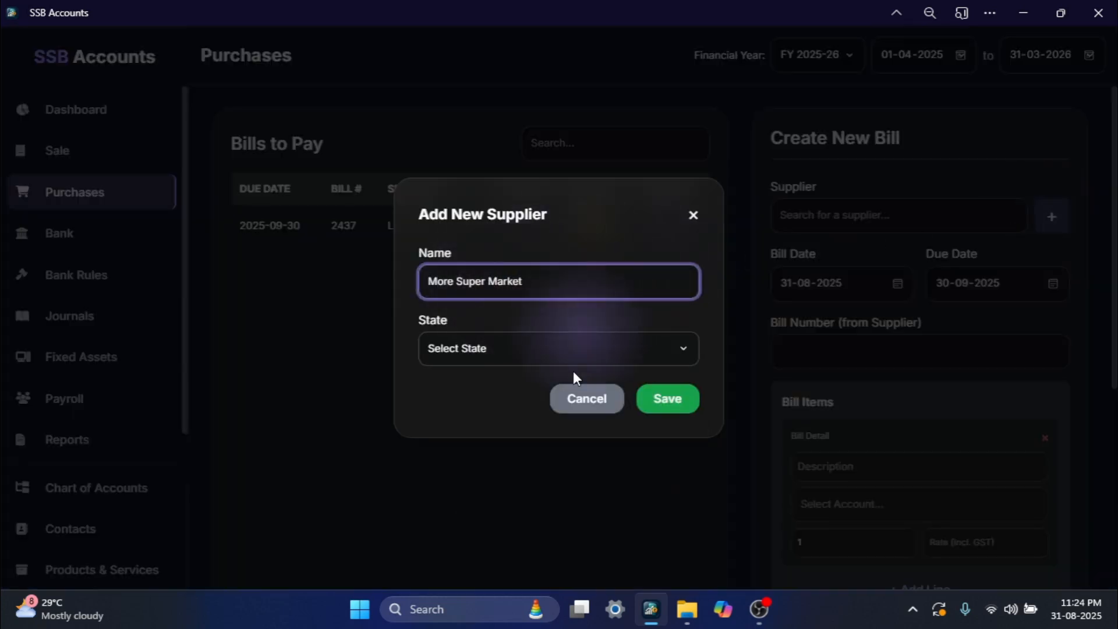
left_click(482, 355)
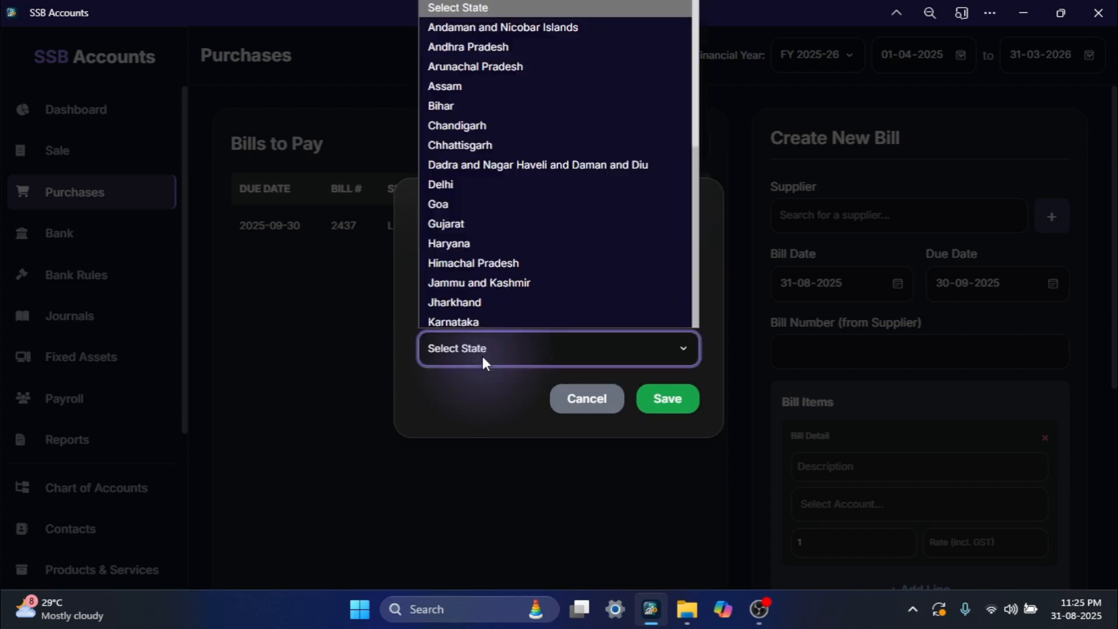
key("t")
key("Return")
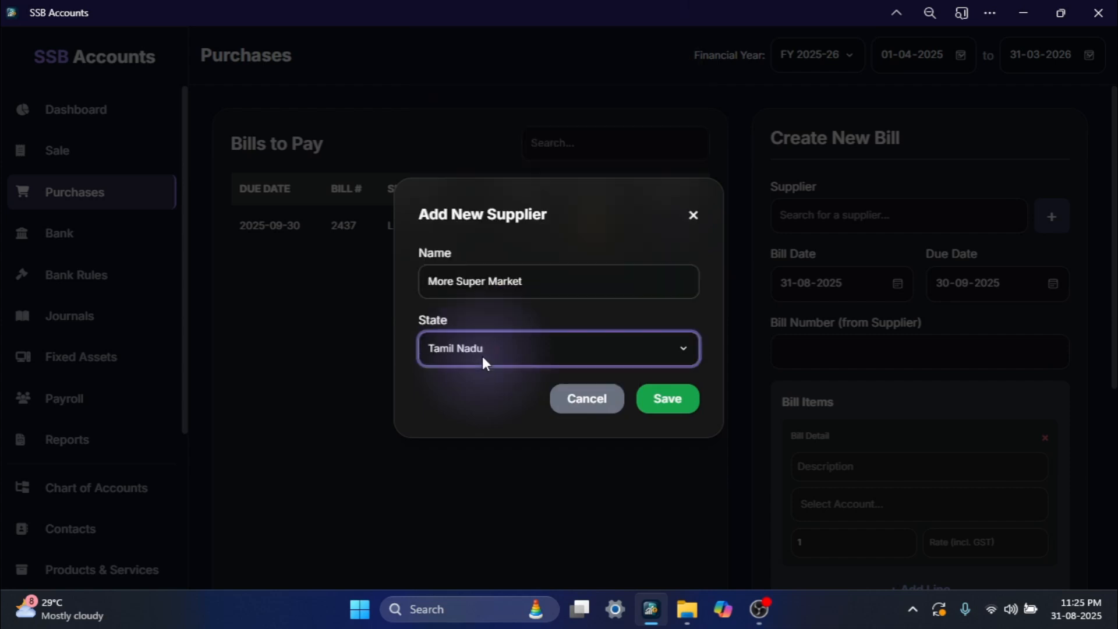
left_click(670, 405)
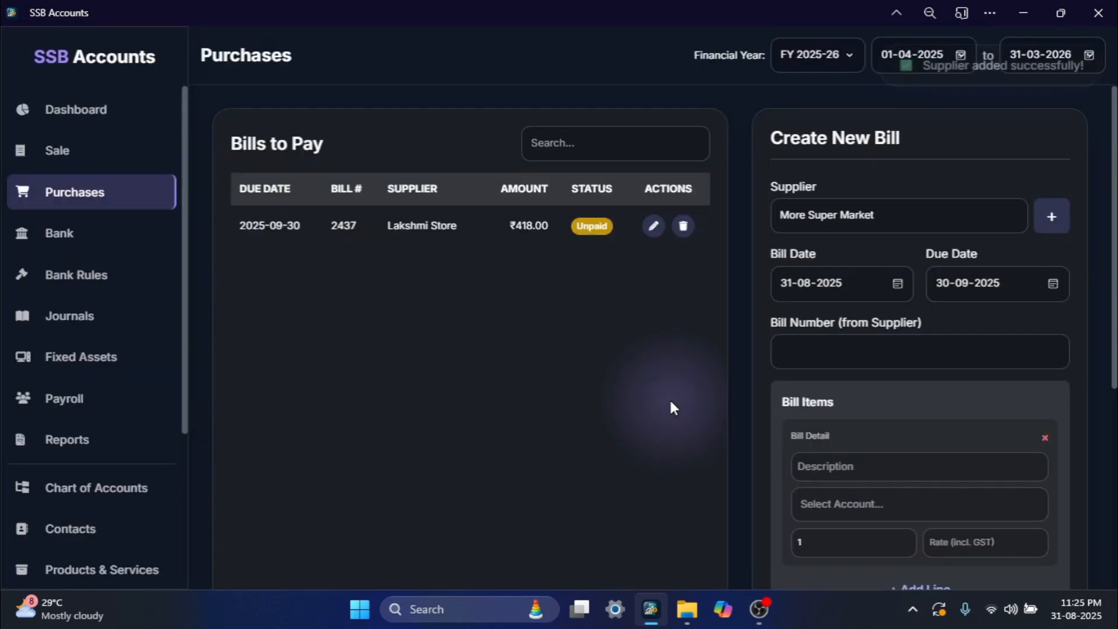
- Enter bill number 74289 and describe the bill item as "500gm x 2 Cashew"
left_click(829, 338)
type("74289")
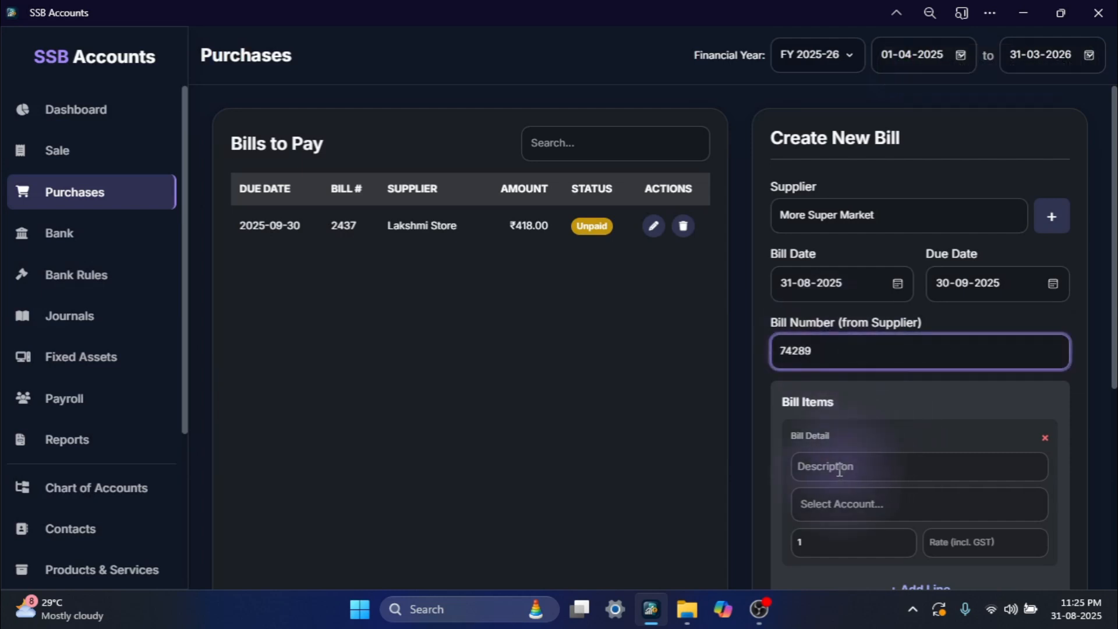
left_click(839, 470)
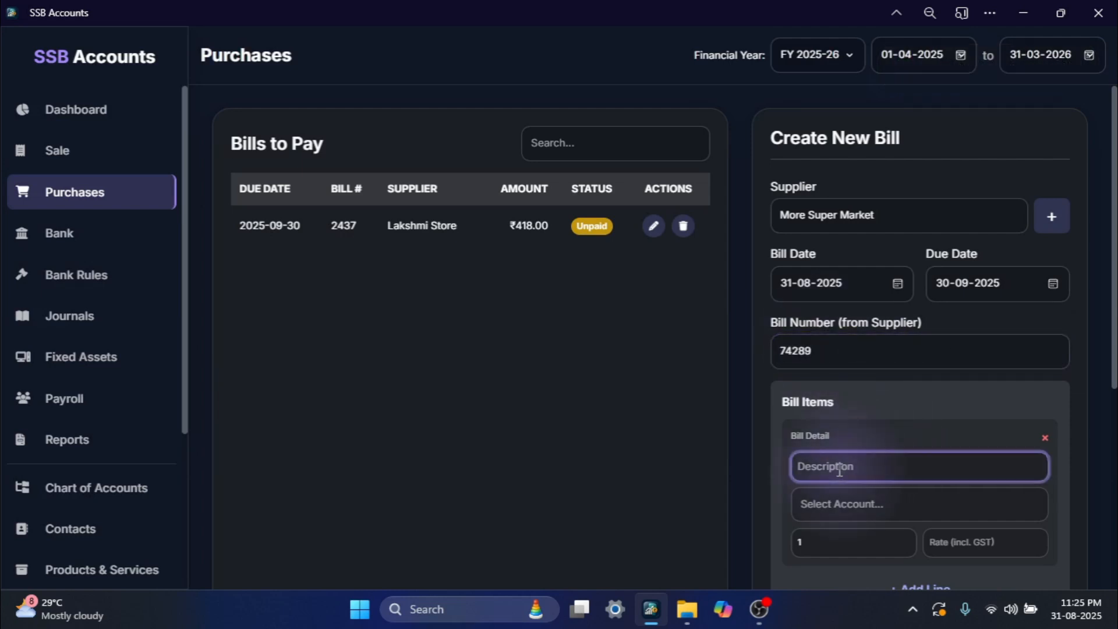
type("500gm x 2 Cashew")
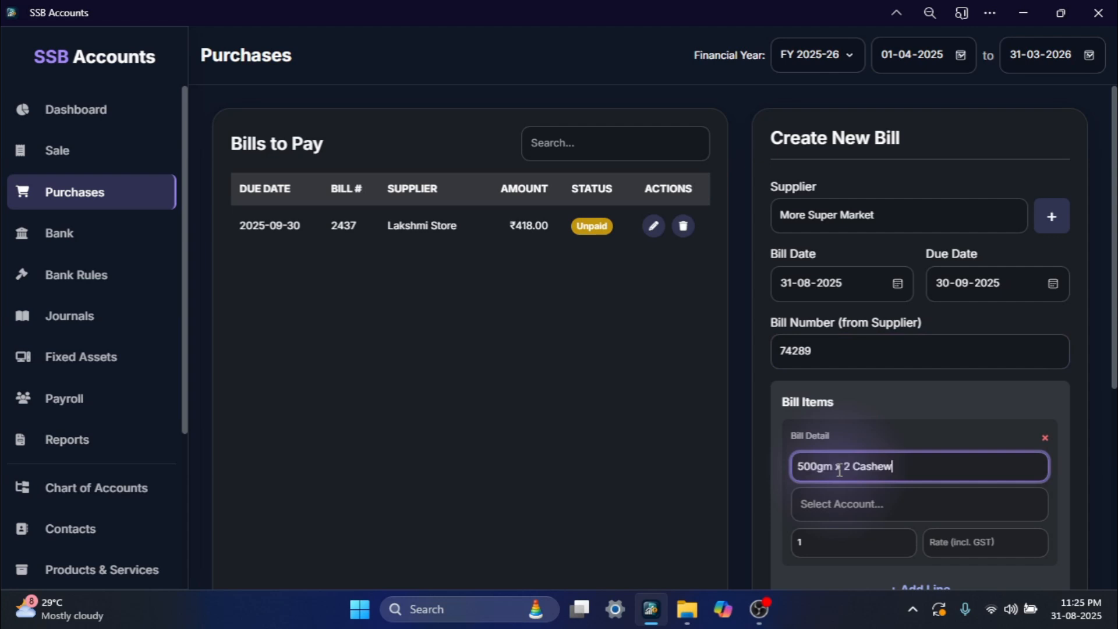
- Assign the cashew item to Cost of Goods Sold with quantity 2 and a GST-inclusive rate of 540
scroll(983, 402, "down", 3)
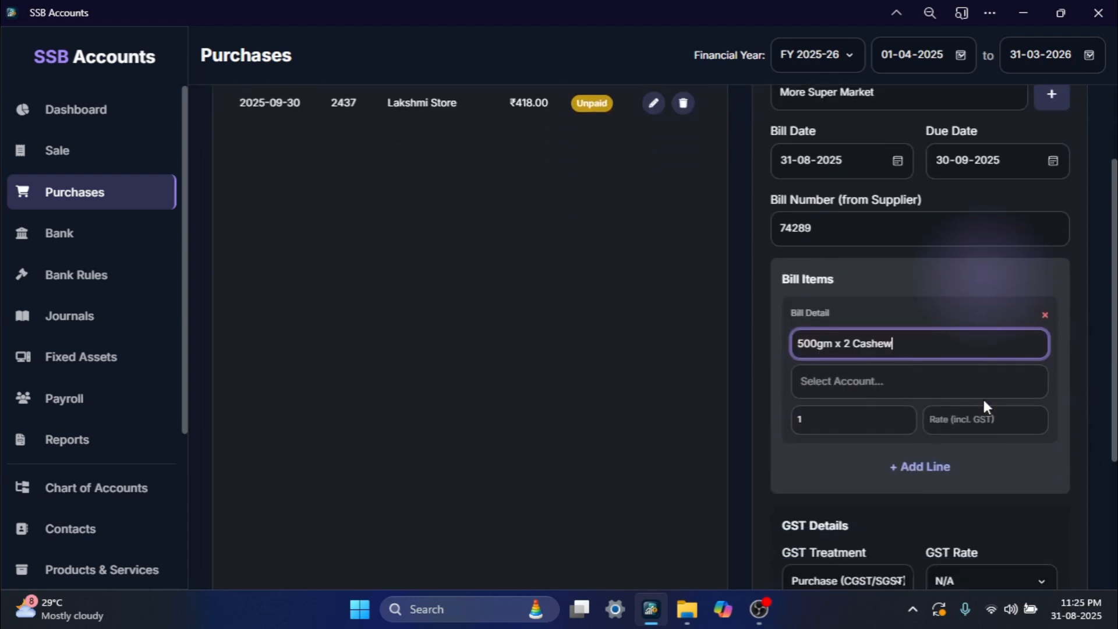
left_click(869, 306)
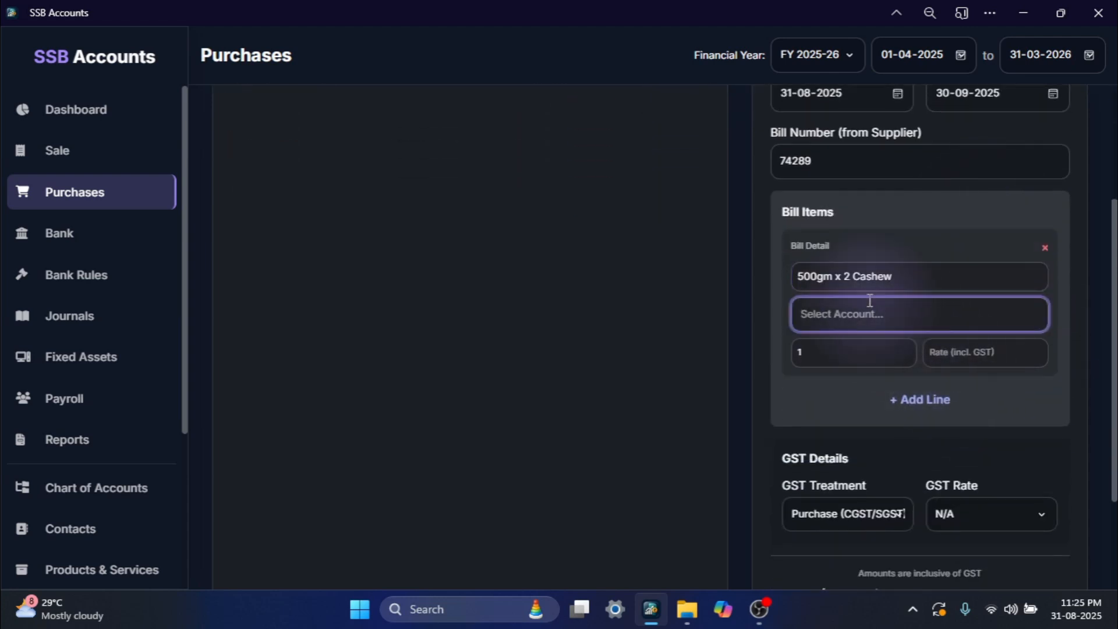
type("cost")
left_click(869, 357)
left_click(804, 352)
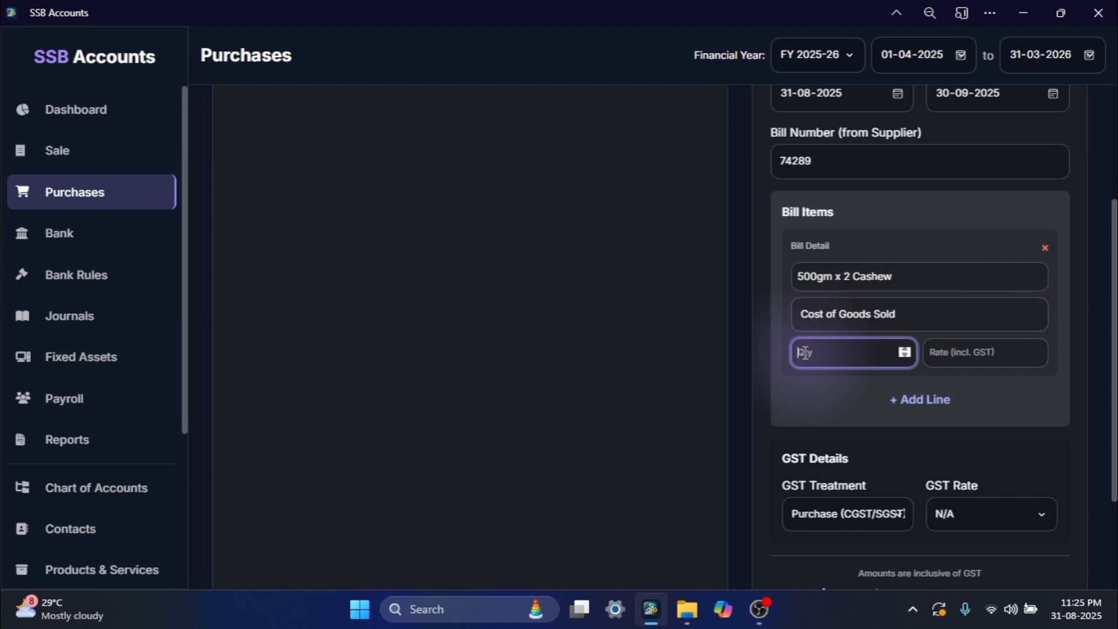
type("2")
left_click(993, 347)
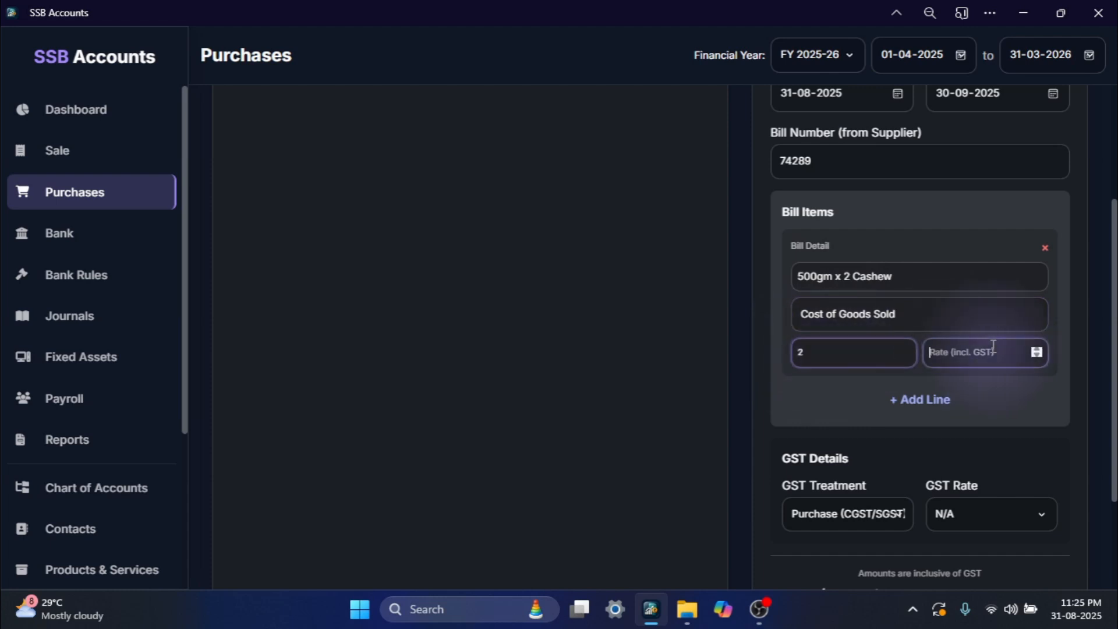
type("540")
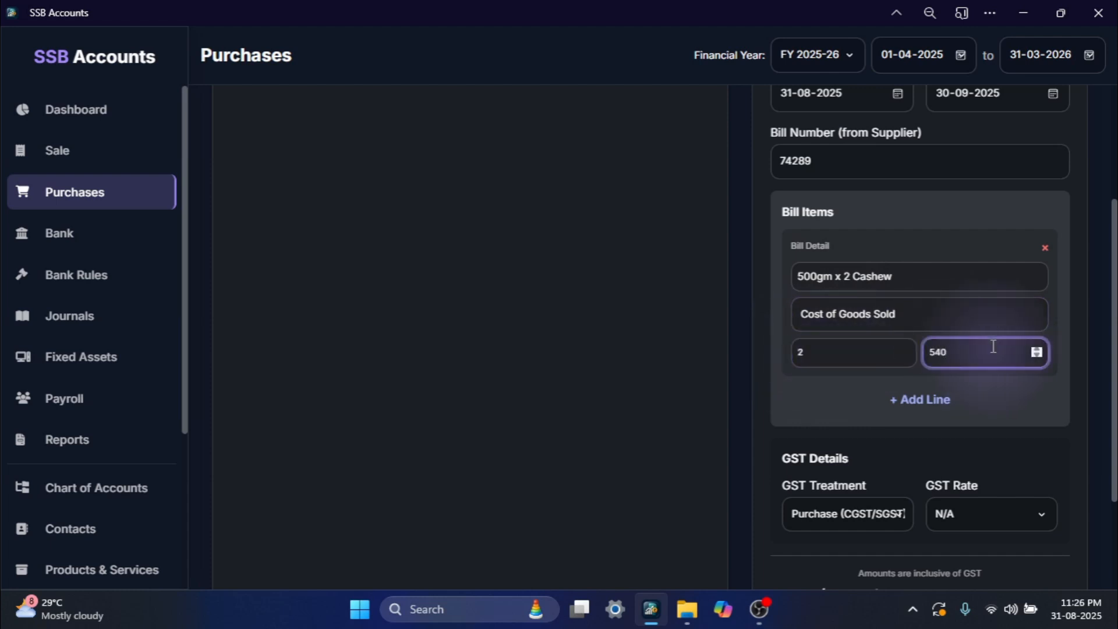
left_click(984, 446)
- Set the GST rate to 5% and save the More Super Market bill
scroll(984, 446, "down", 2)
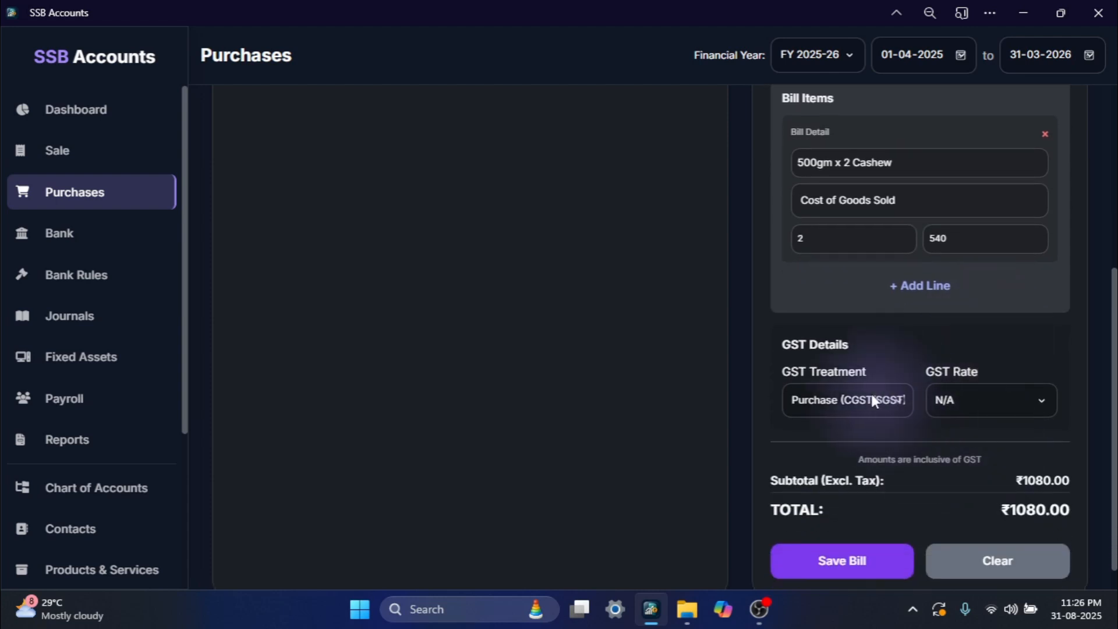
left_click(946, 402)
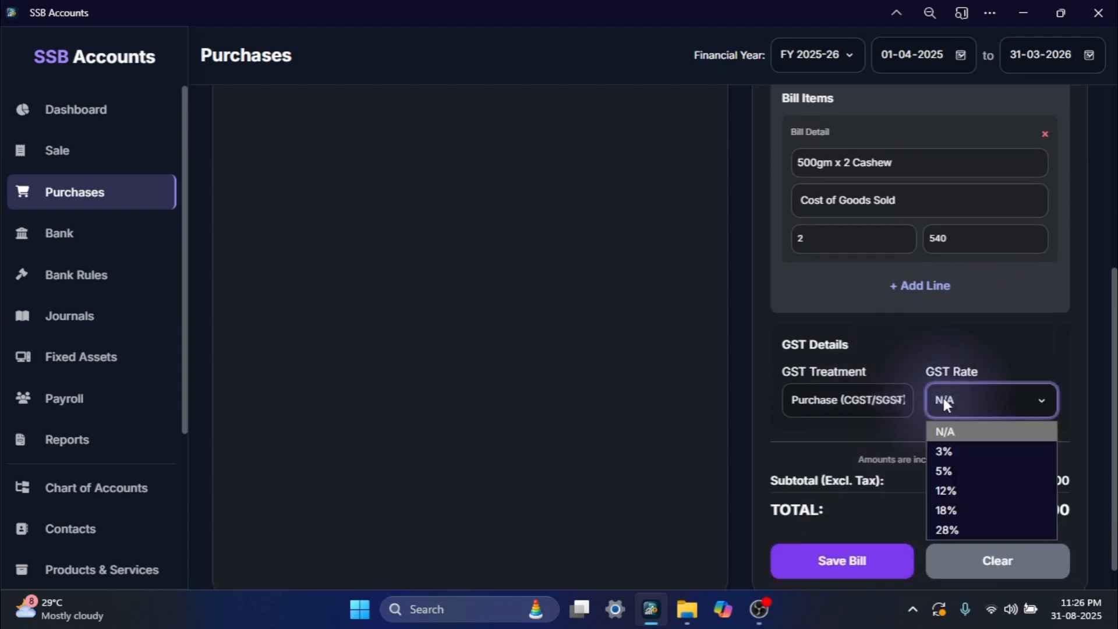
left_click(957, 469)
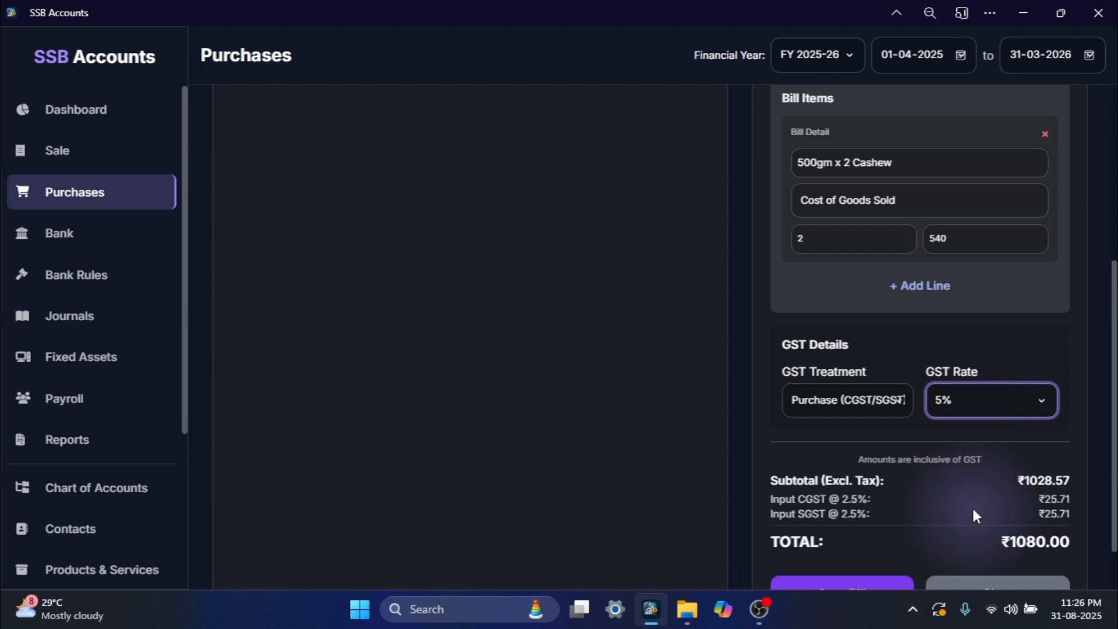
scroll(973, 515, "down", 1)
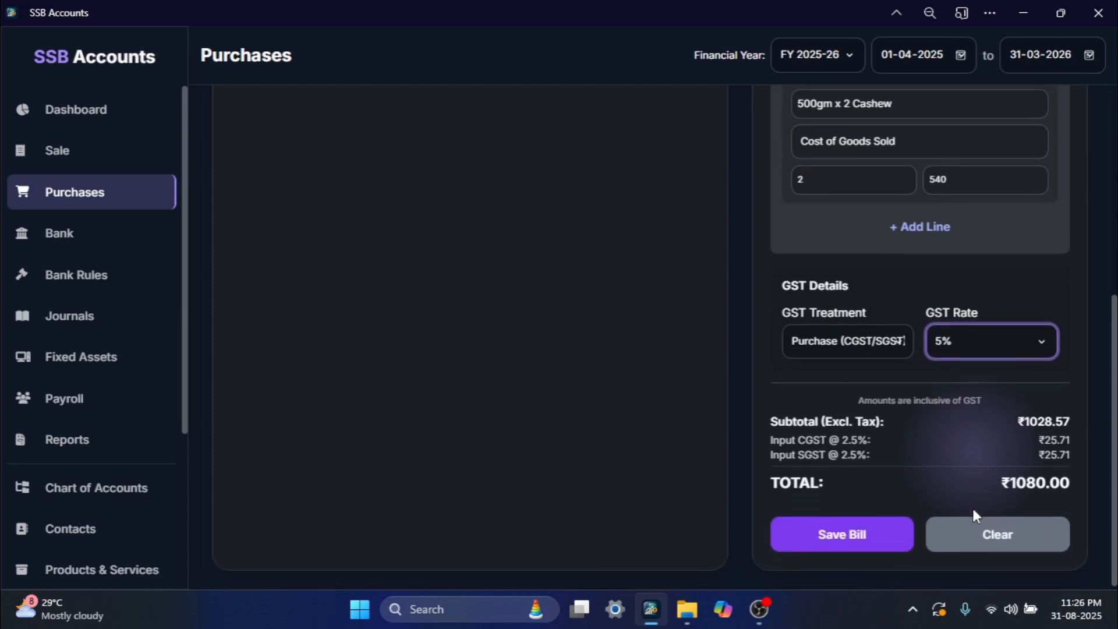
left_click(853, 531)
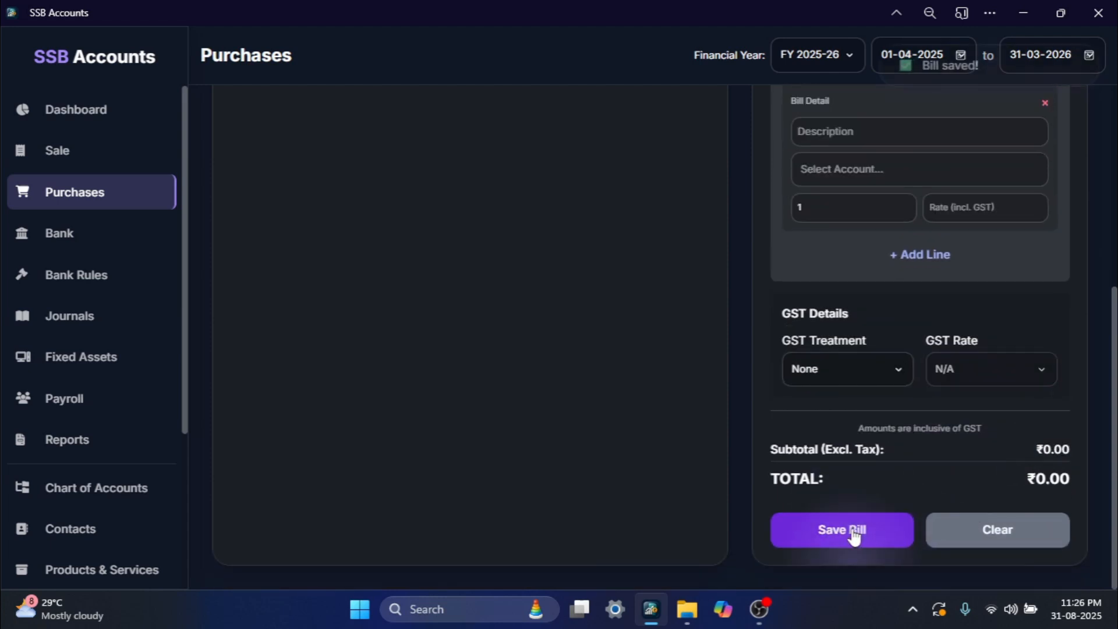
scroll(554, 220, "up", 5)
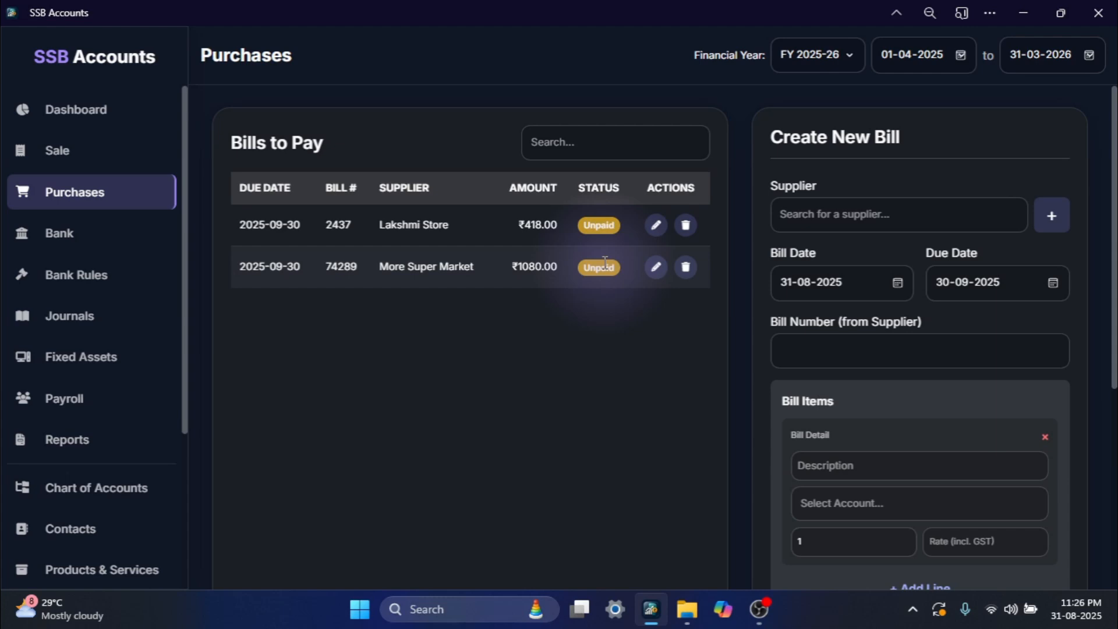
- Review the purchase and GST postings in the GL Detail (with GST) report and return to the bills to pay
left_click(85, 442)
scroll(411, 379, "down", 2)
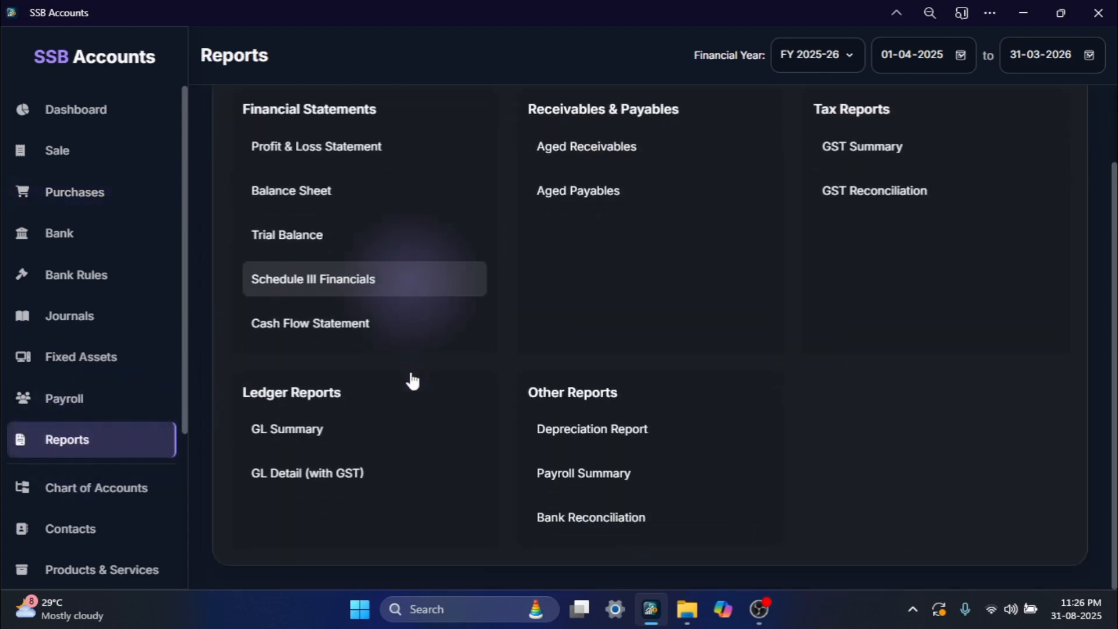
left_click(320, 470)
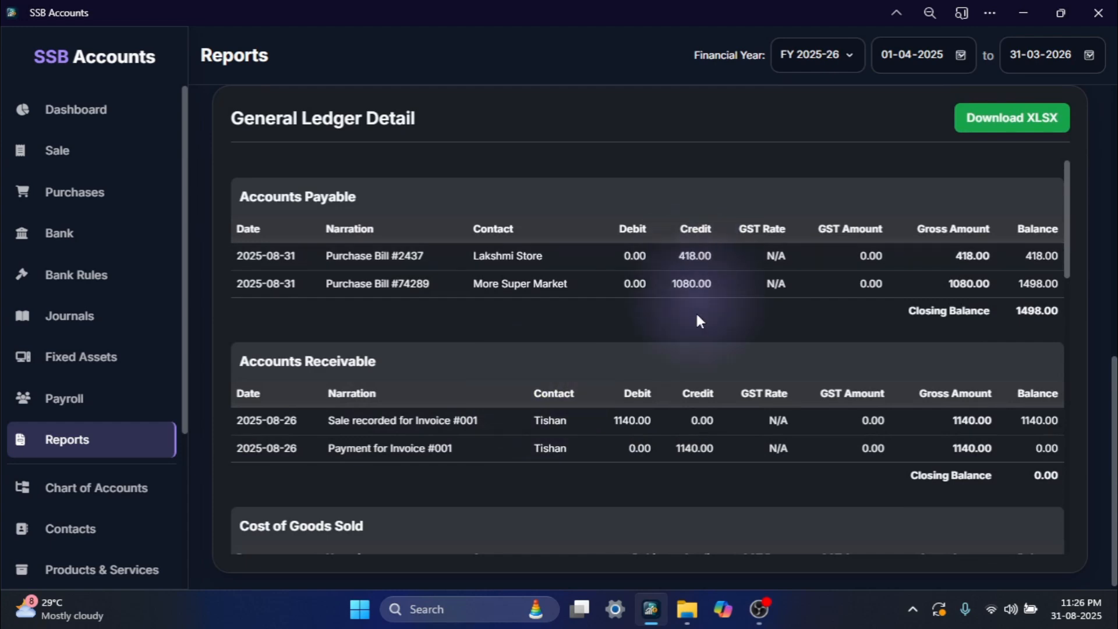
scroll(553, 473, "down", 4)
scroll(553, 473, "down", 1)
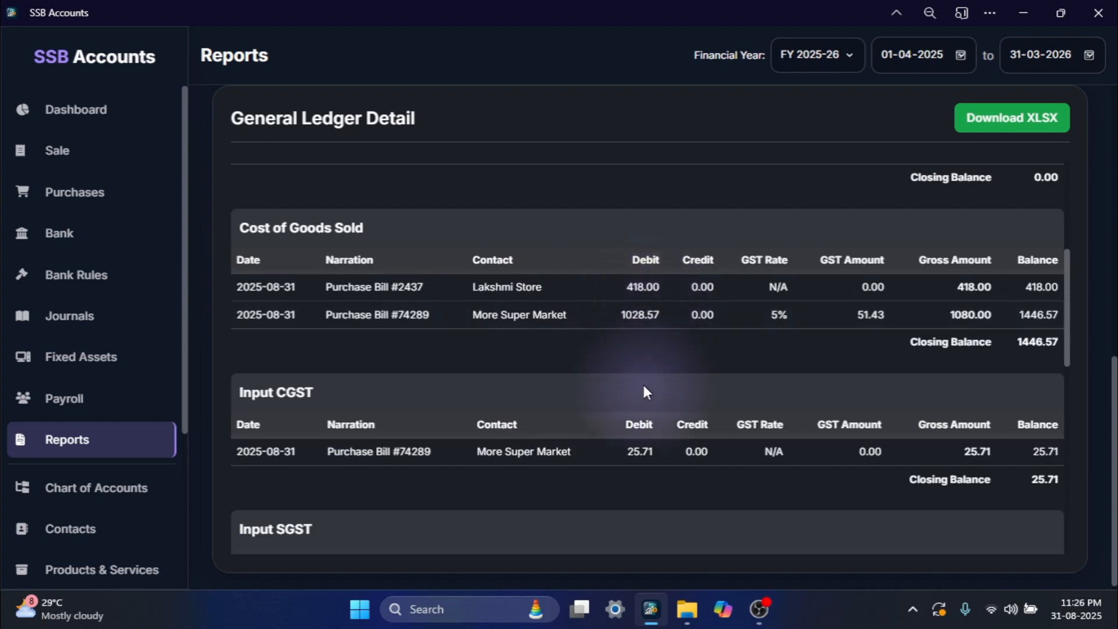
scroll(644, 385, "down", 2)
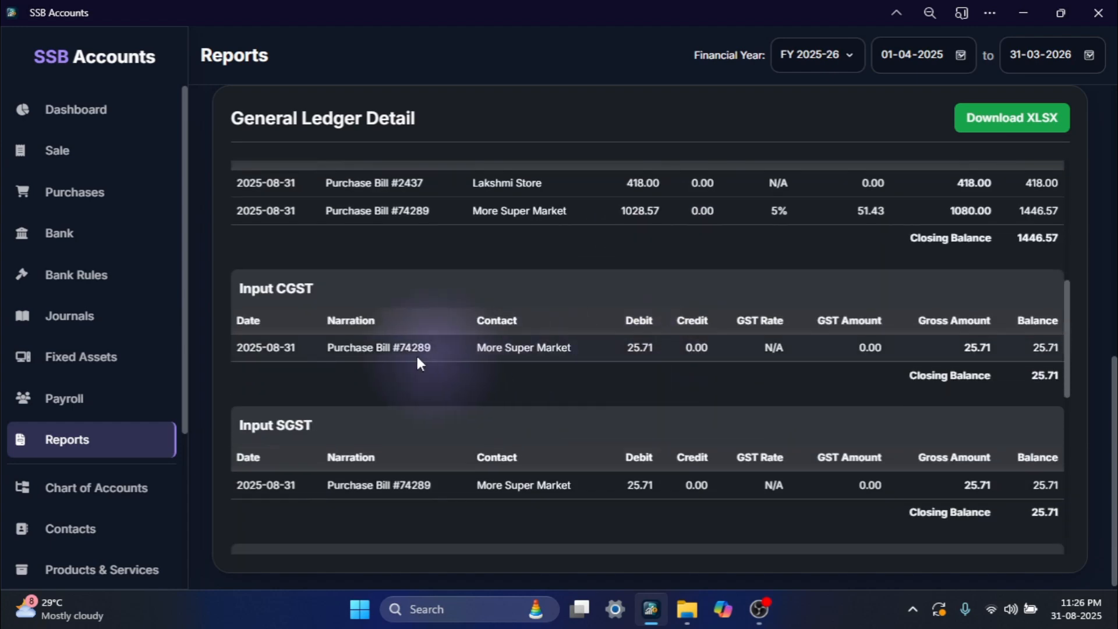
scroll(435, 344, "down", 5)
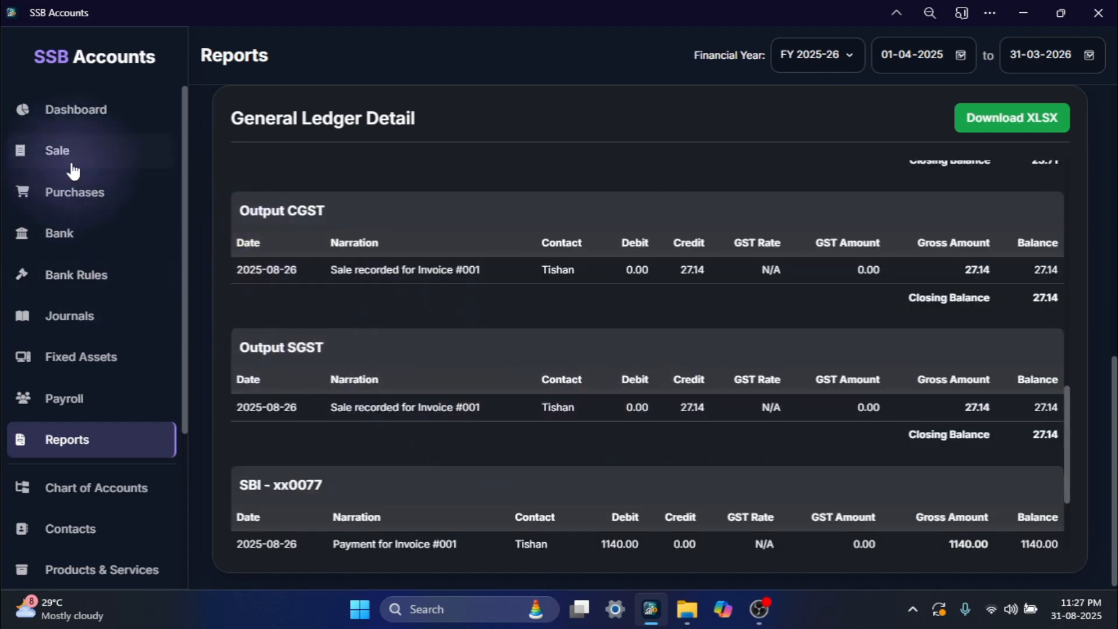
left_click(73, 197)
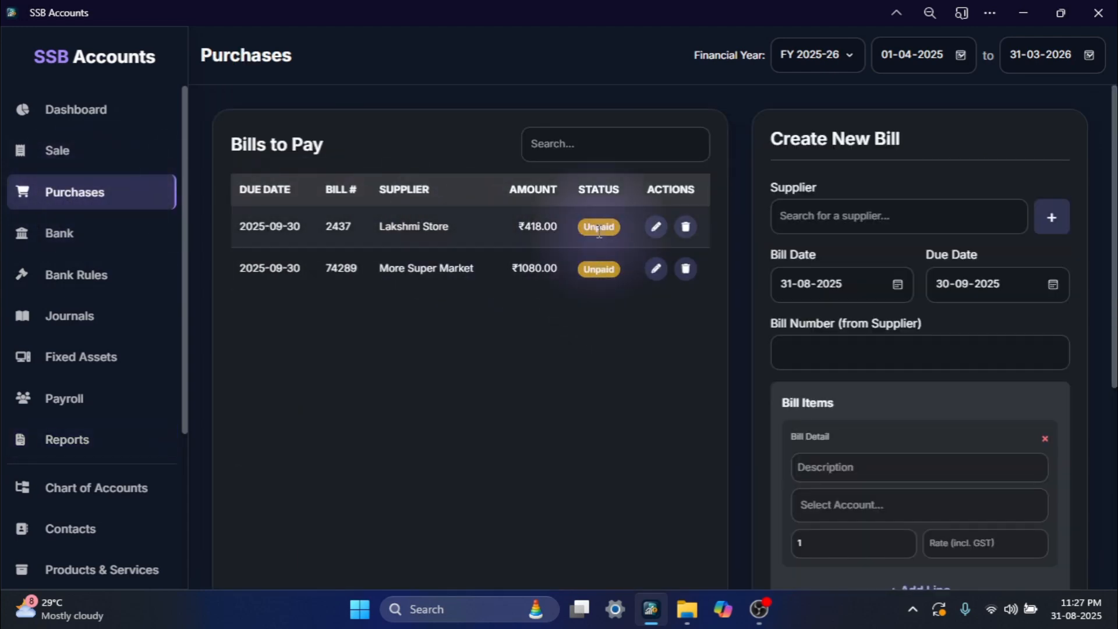
- Add a manual bank withdrawal of 418 described as "Payment to Lakshmi Store for Purchase of Eggs" and save it
left_click(59, 233)
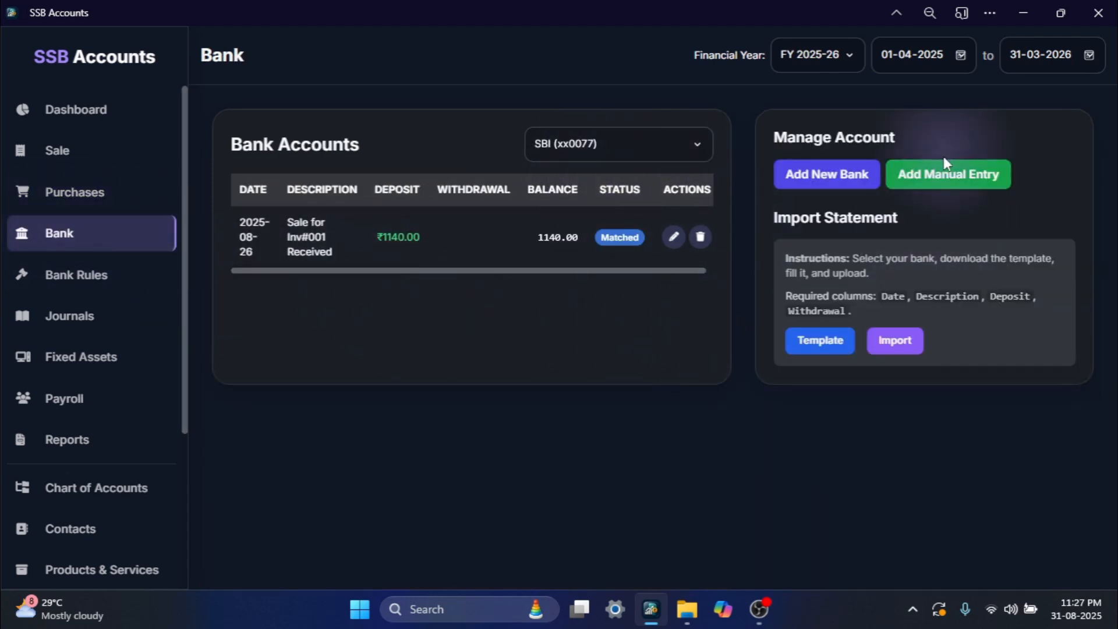
left_click(929, 182)
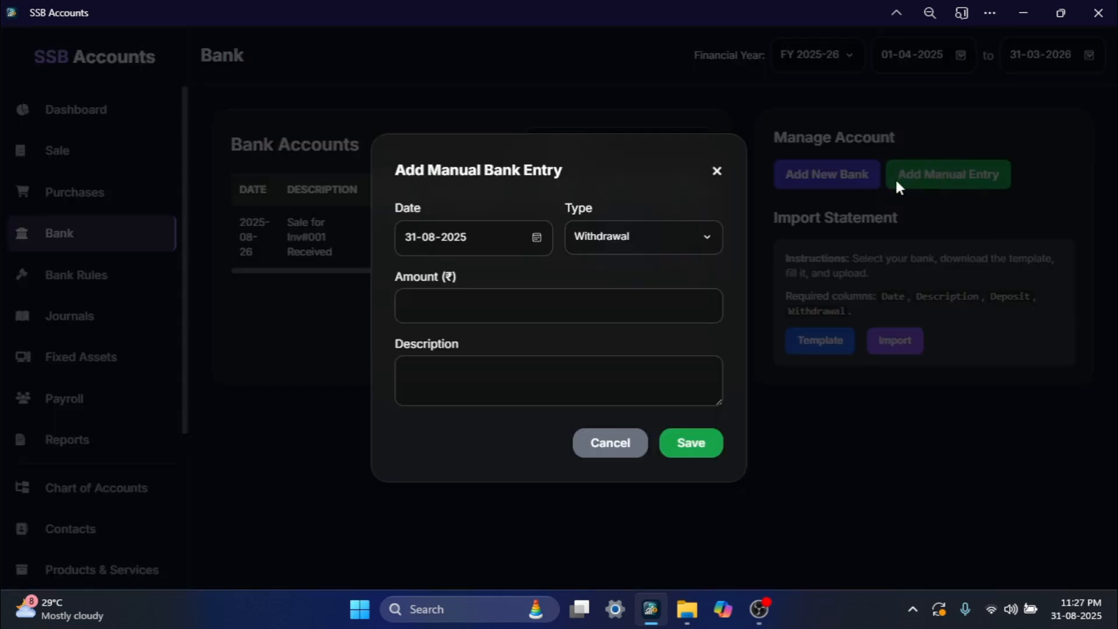
left_click(434, 306)
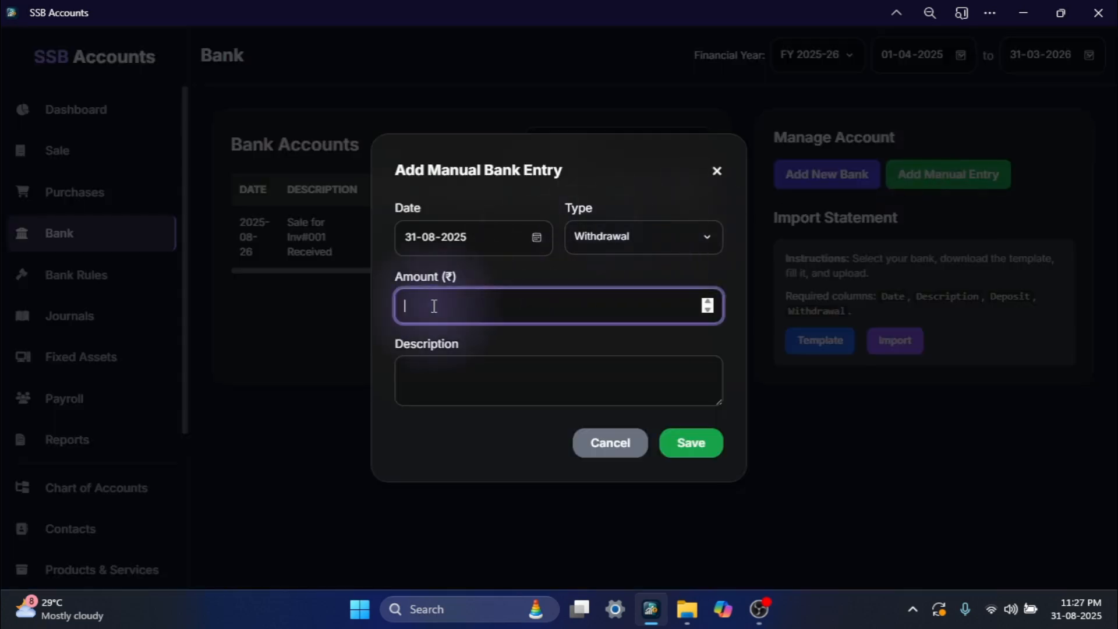
type("418")
left_click(446, 383)
type("Payment to Lakshmi Store for Purchase iof Eggs")
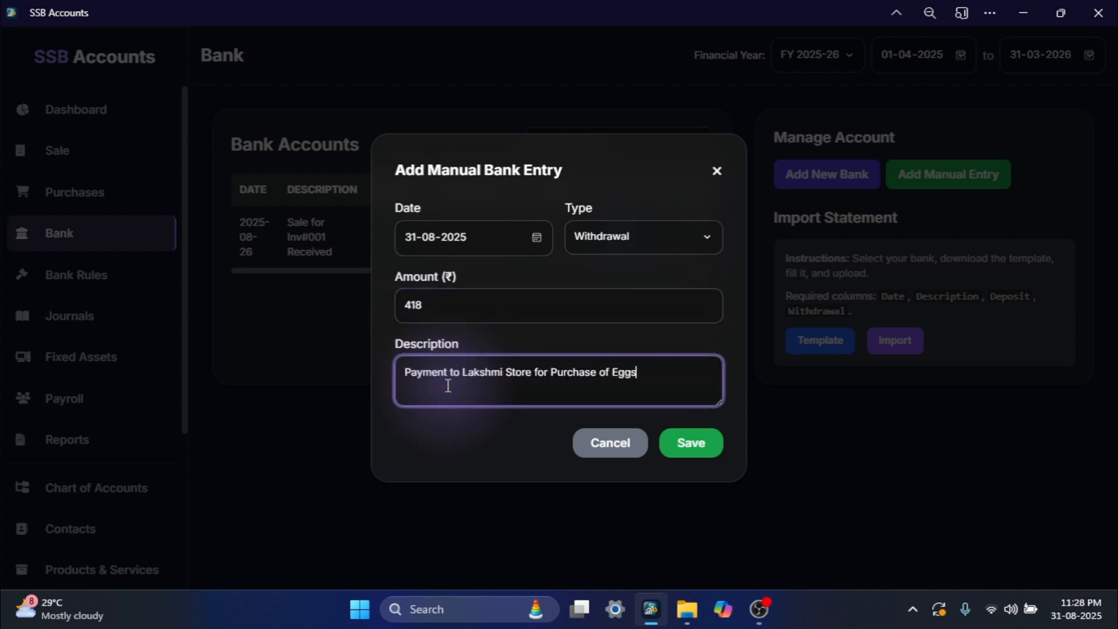
left_click(683, 442)
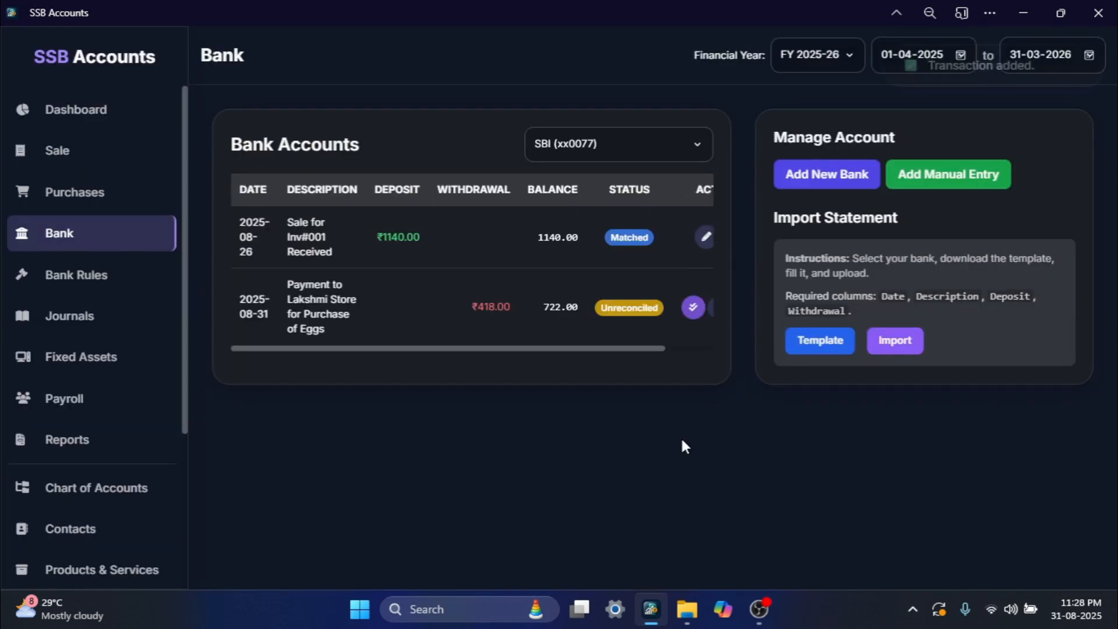
- Add a manual bank withdrawal of 1080 described as "Payment to More Super Market for Purchase of Cashew" and save it
left_click(925, 188)
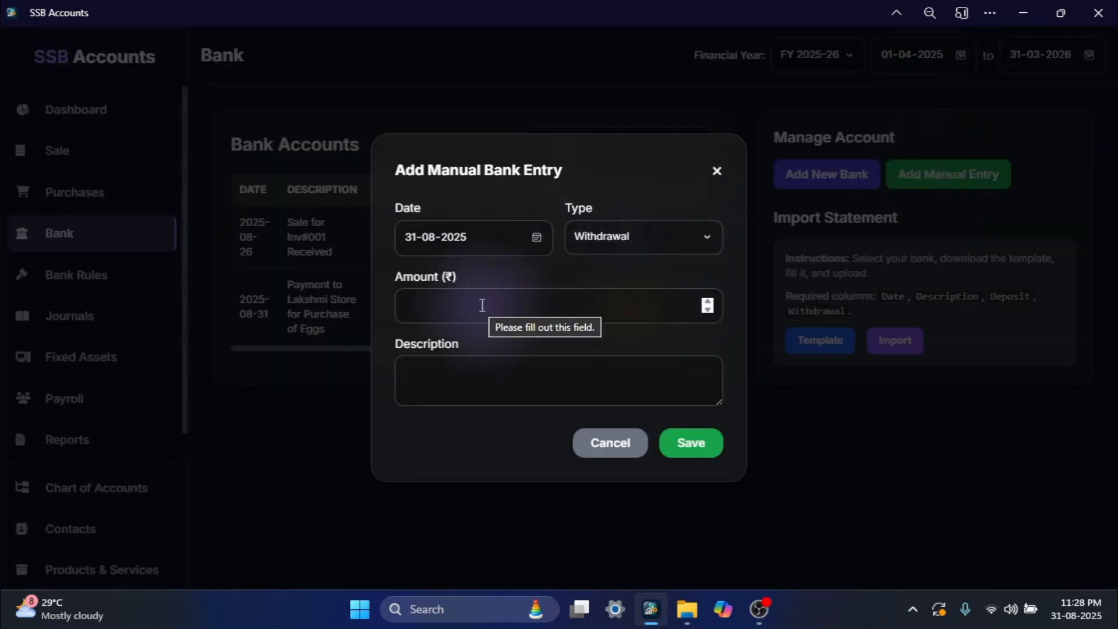
type("1080")
left_click(446, 379)
type("Payment to More Super Market for Purchase of Cashew")
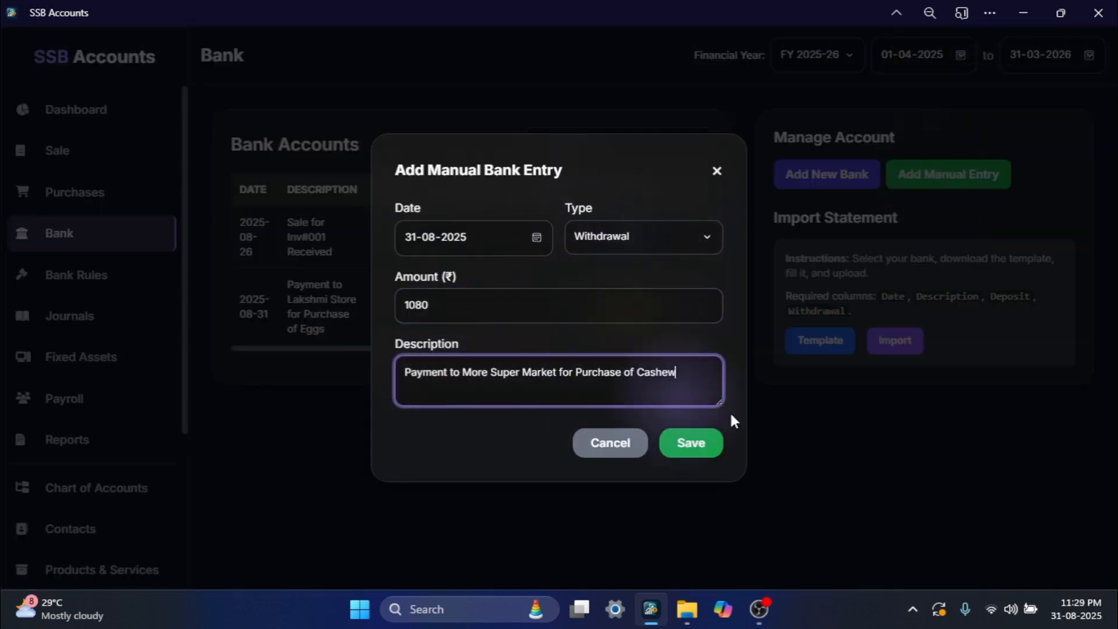
left_click(677, 446)
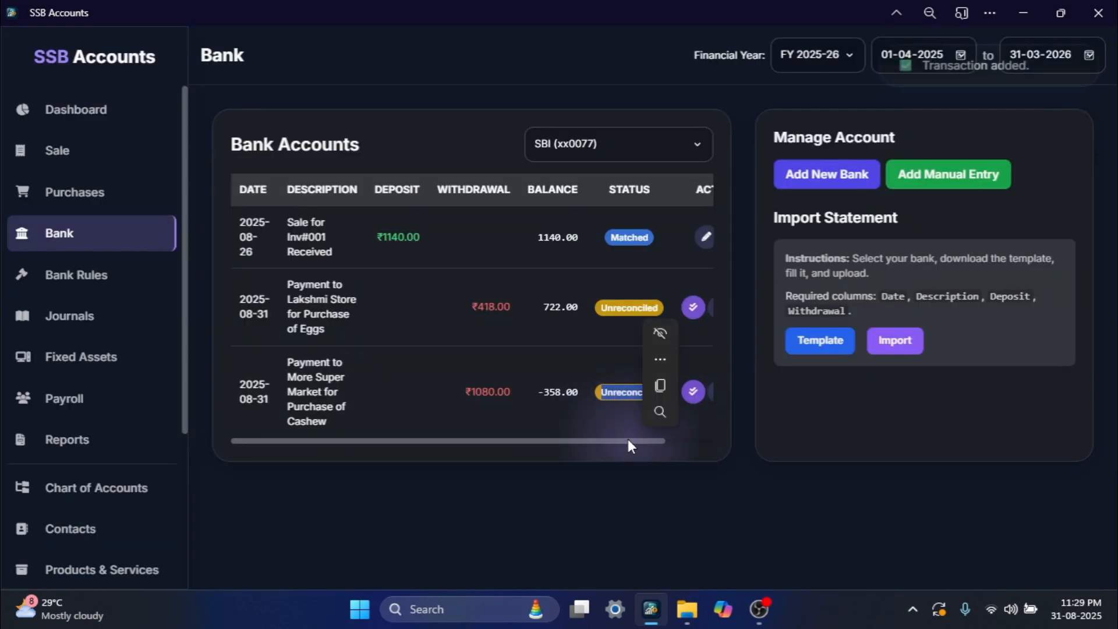
- Reconcile the Lakshmi Store and More Super Market withdrawals by matching each one to its supplier's bill
left_click_drag(610, 441, 640, 442)
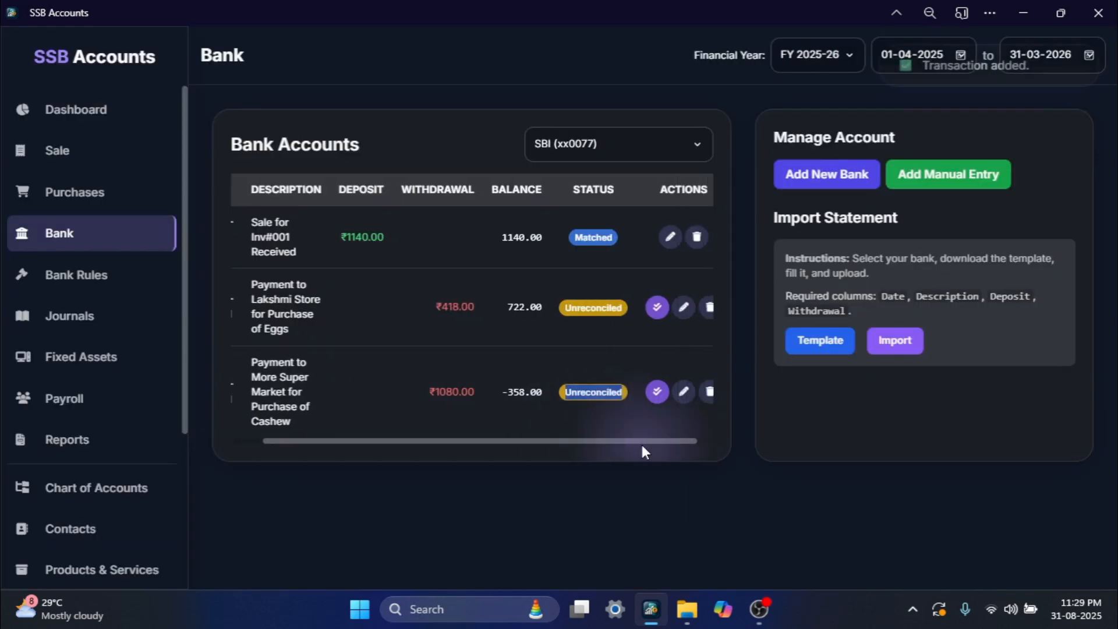
left_click(566, 347)
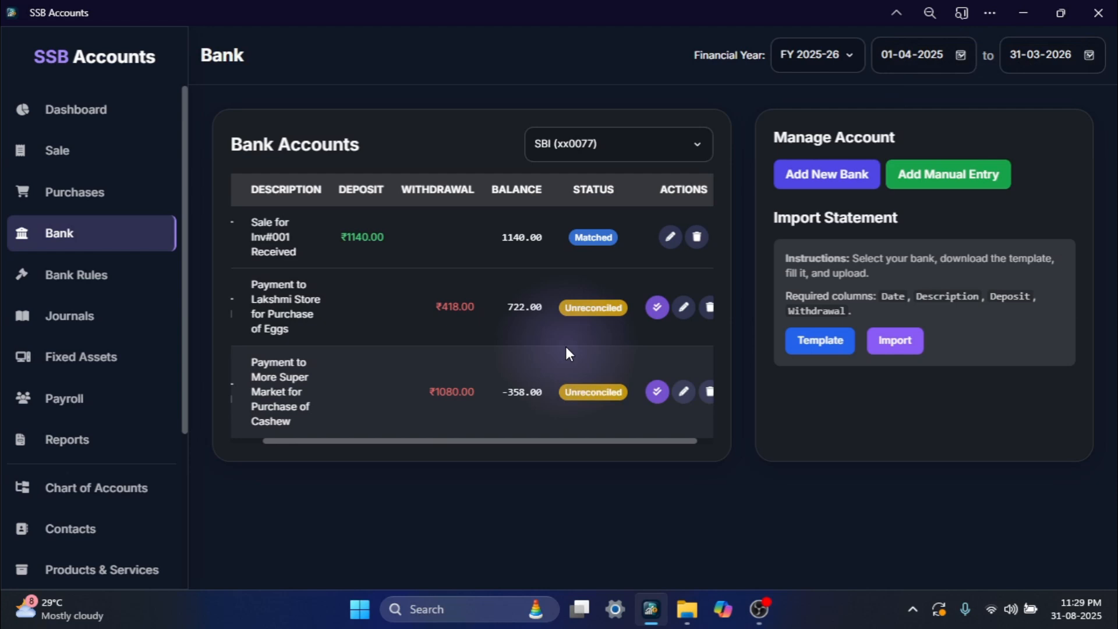
left_click(657, 308)
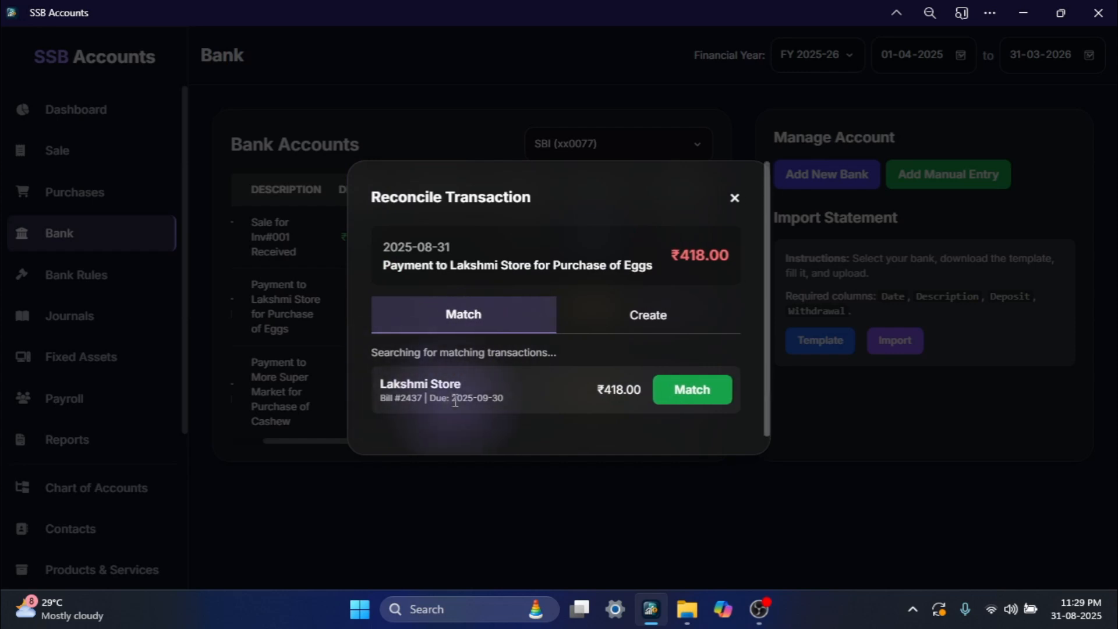
left_click(687, 398)
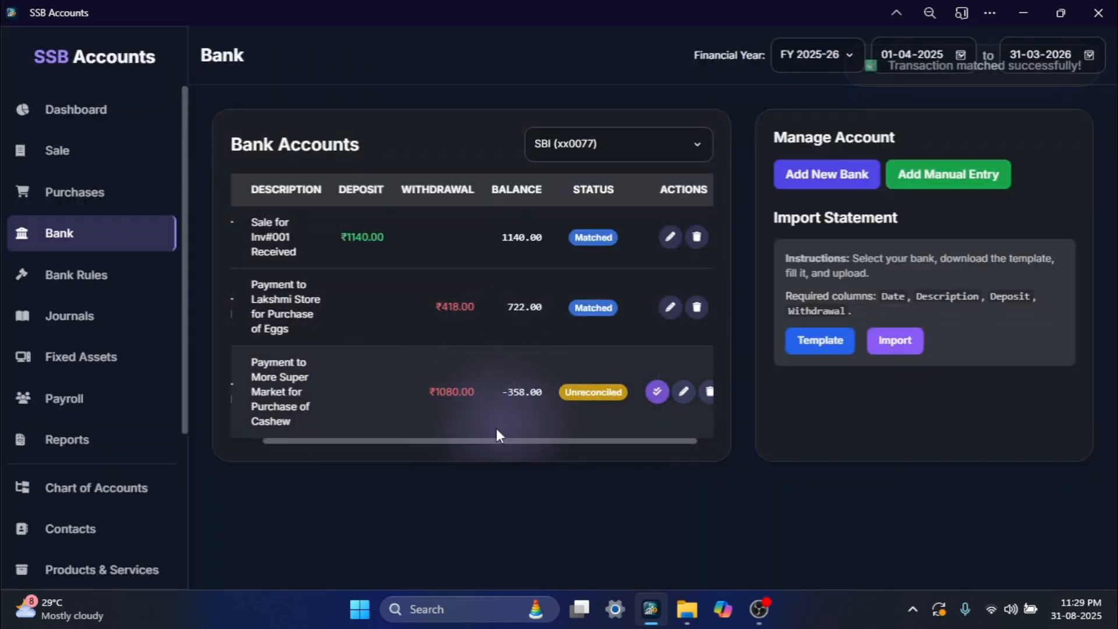
left_click(658, 391)
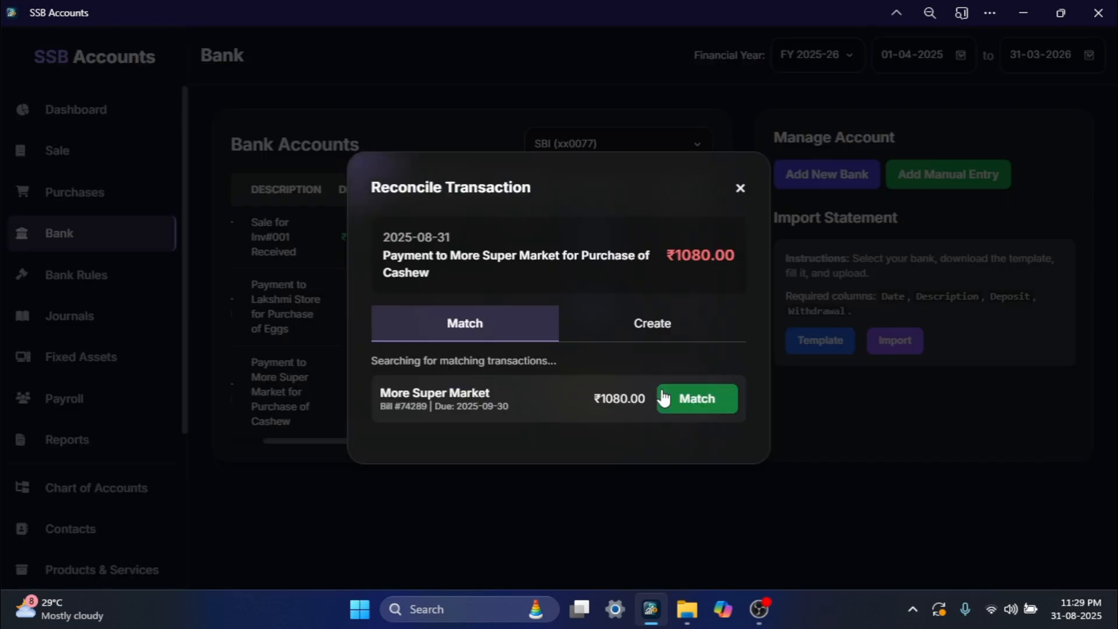
left_click(691, 402)
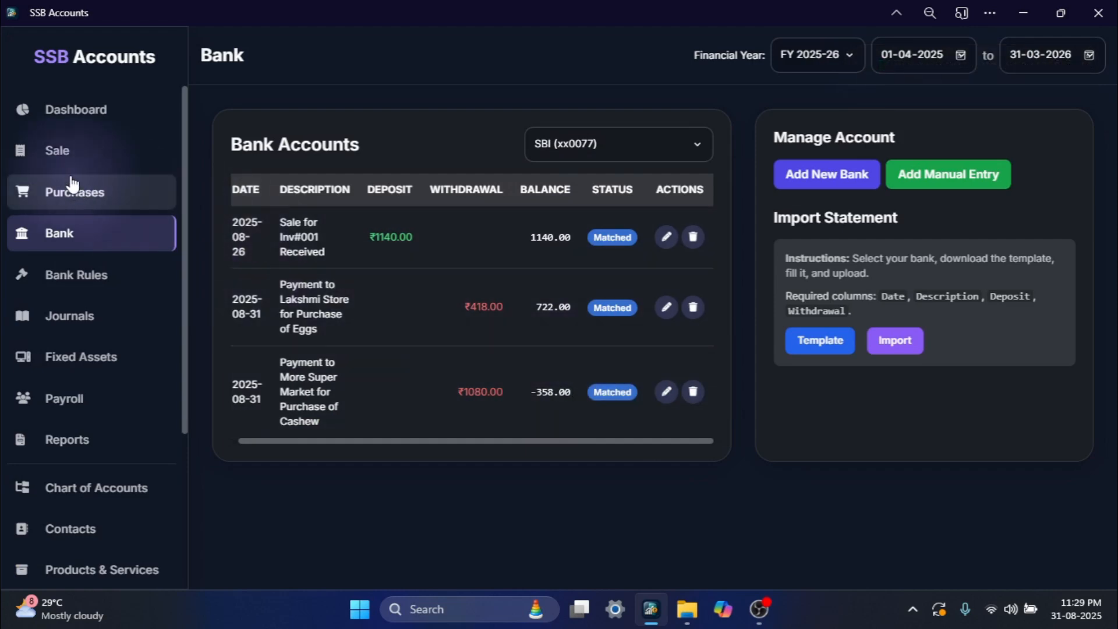
- Check the payment status of both purchase bills and examine the payment postings in the GL Detail (with GST) report
left_click(70, 192)
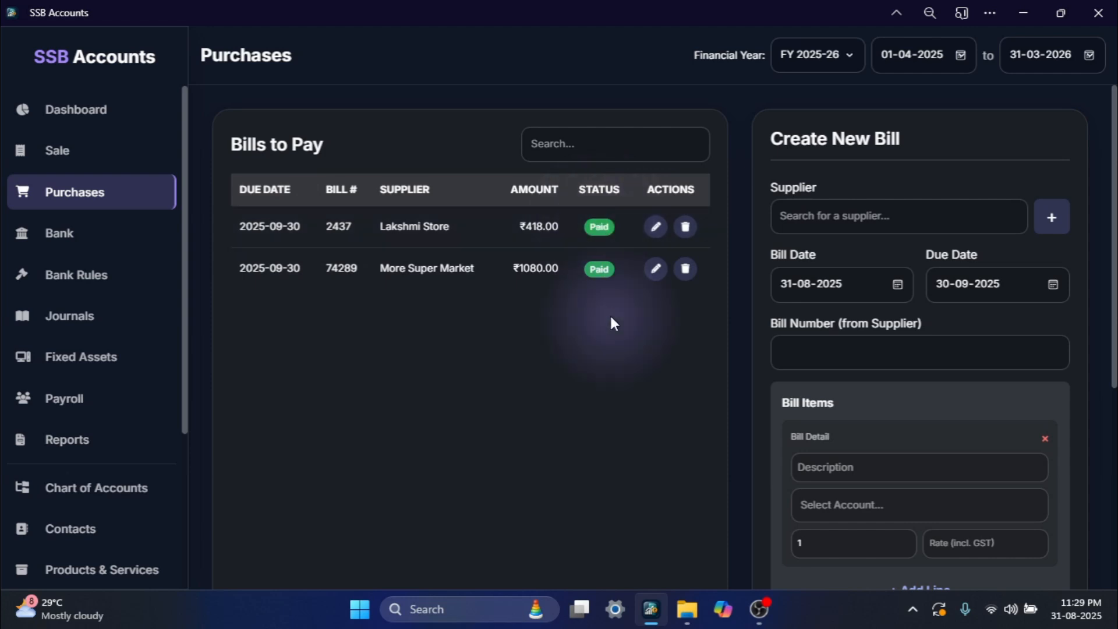
left_click(88, 448)
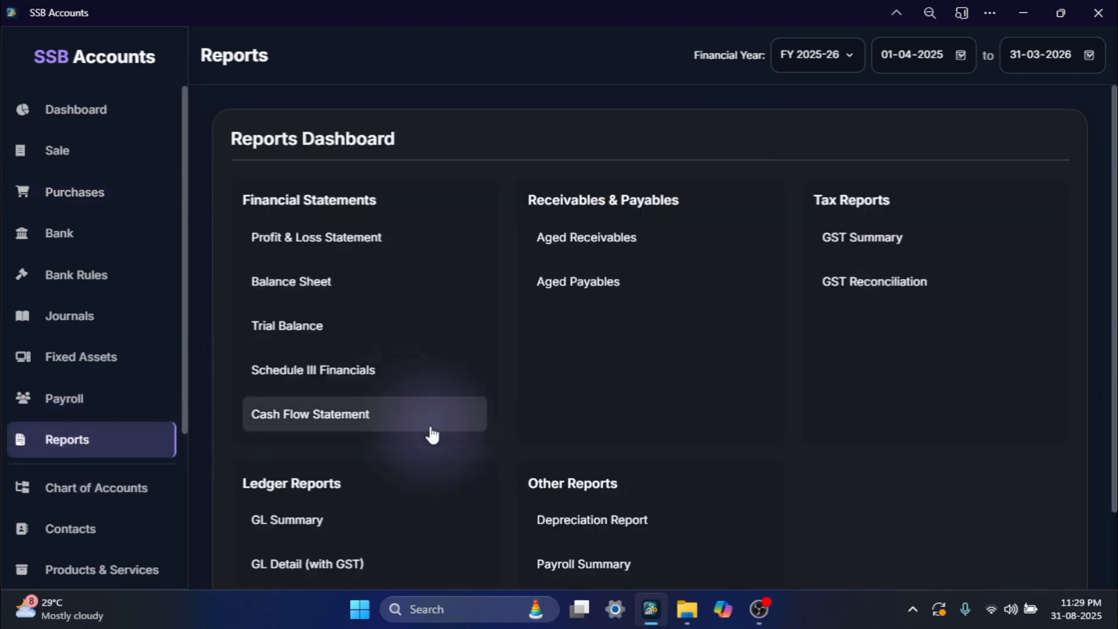
scroll(430, 435, "down", 3)
left_click(319, 478)
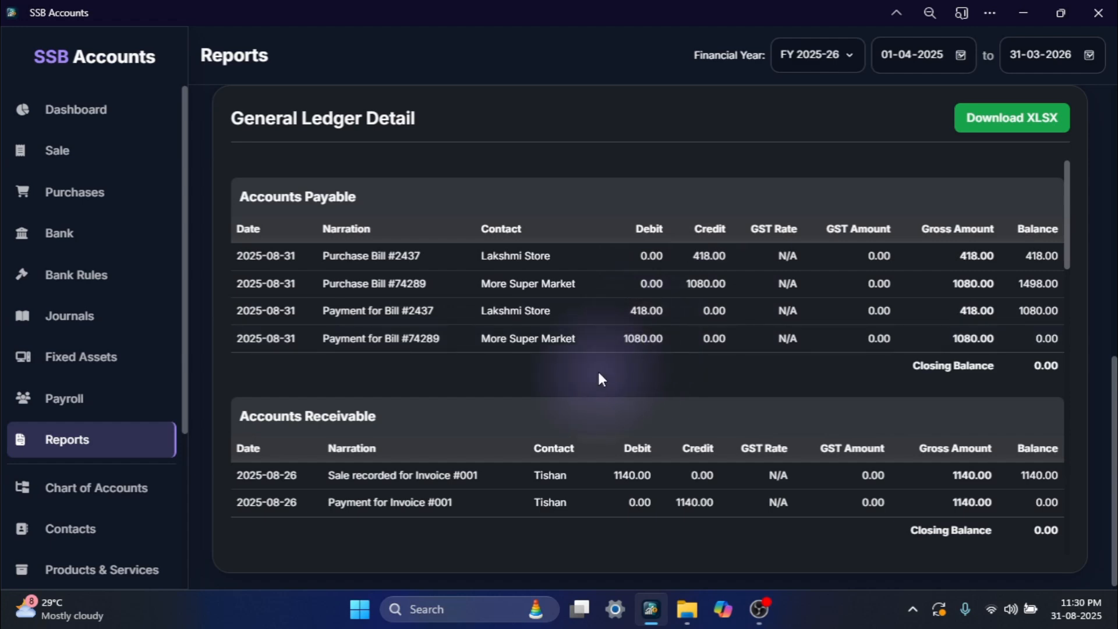
scroll(600, 377, "down", 10)
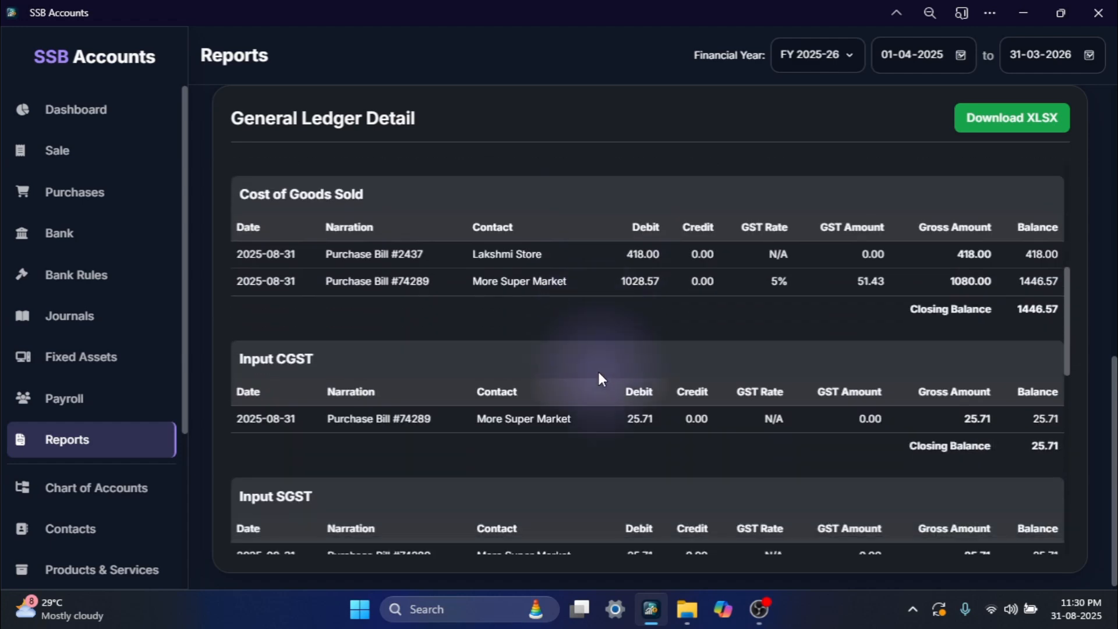
scroll(599, 377, "down", 10)
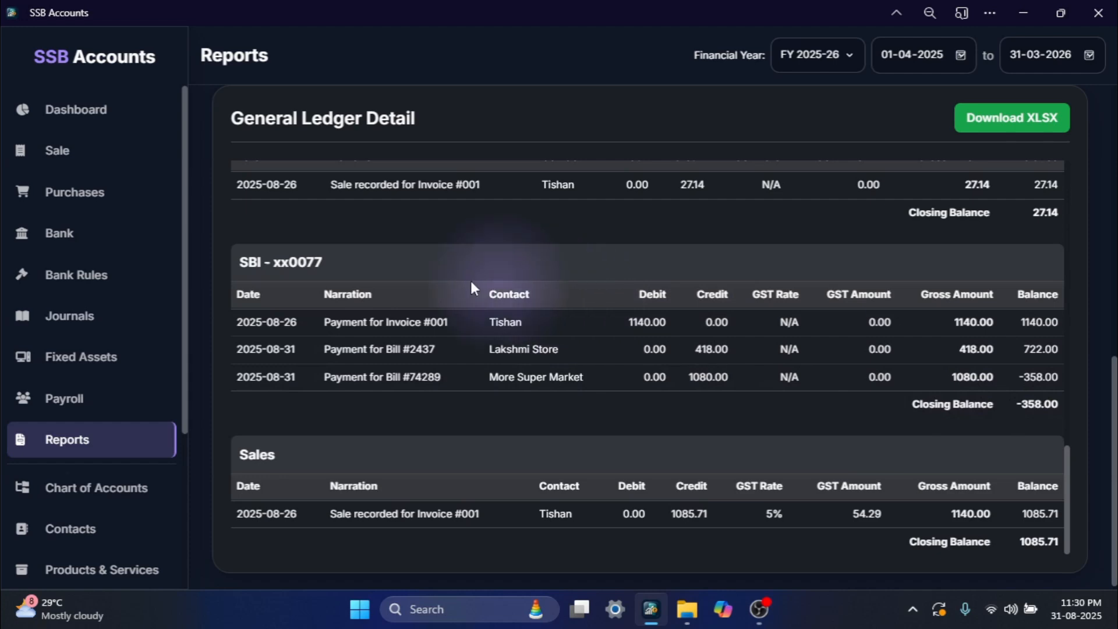
- Examine the Cost of Goods Sold amount in the dashboard's Expenses Breakdown chart
left_click(86, 114)
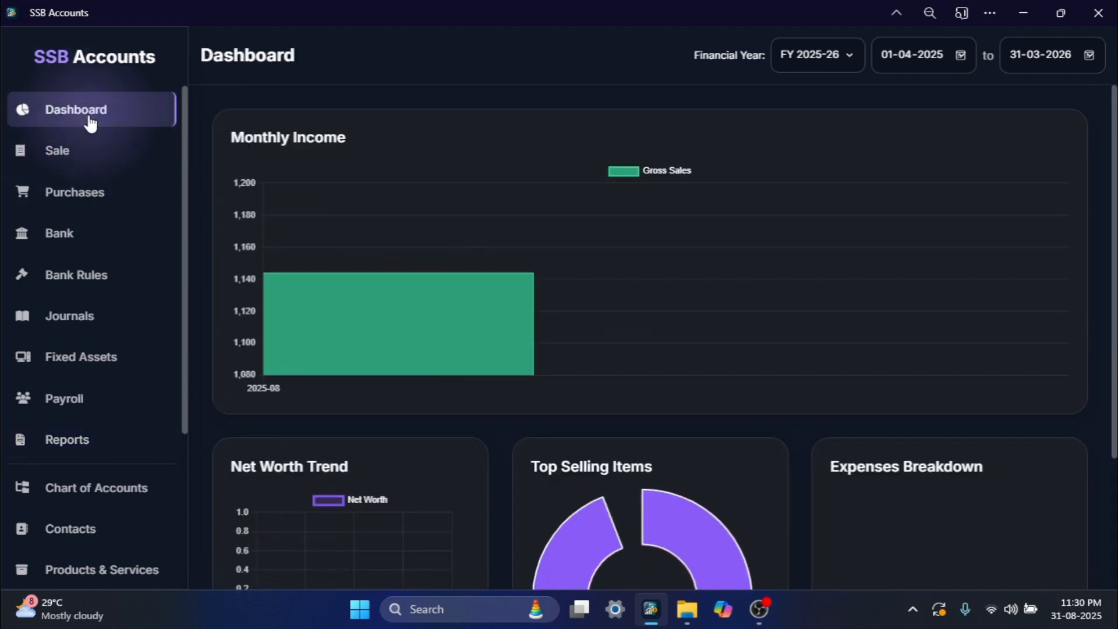
scroll(859, 435, "down", 3)
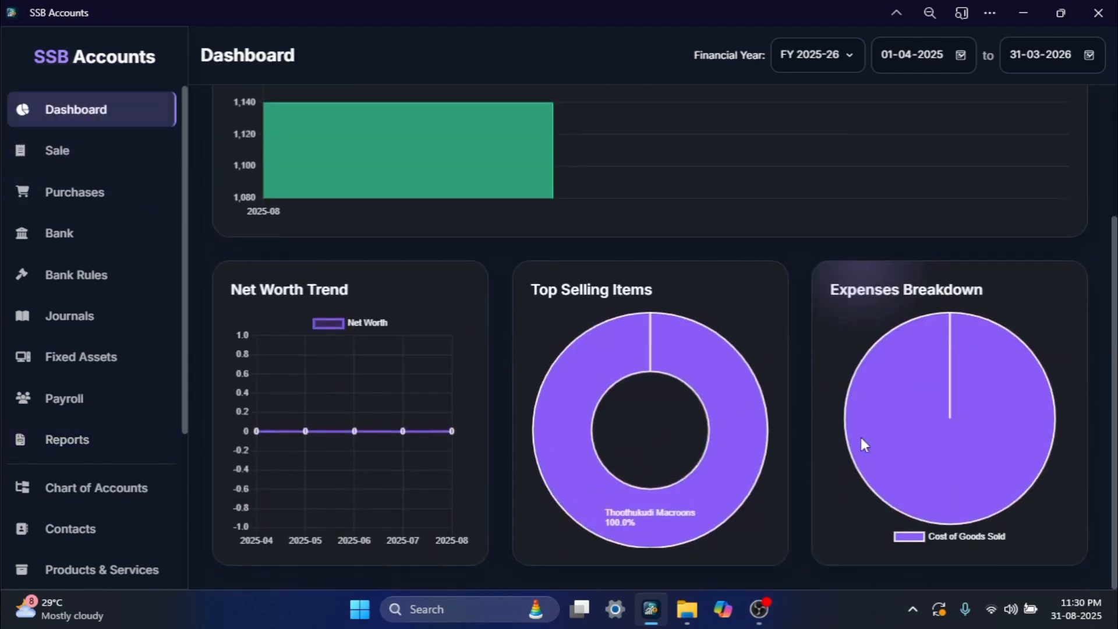
mouse_move(998, 482)
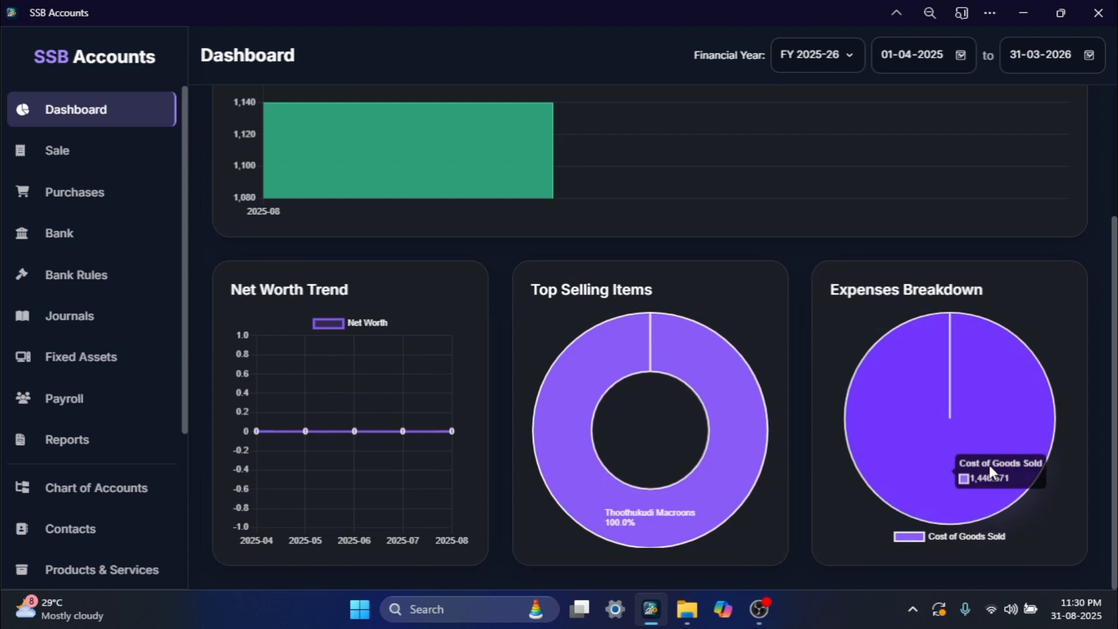